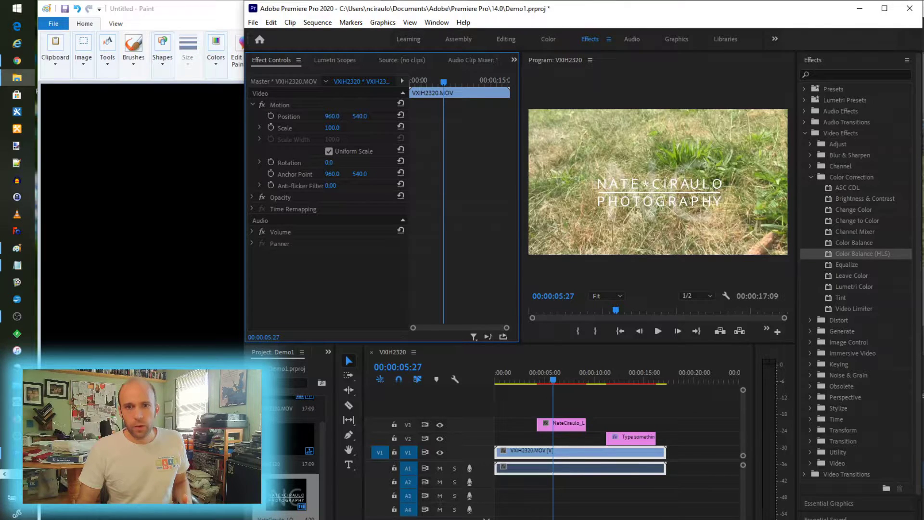
Step: Import the longer video file from Explorer into the Premiere Pro Demo1 Project panel
{"action": "left_click_drag", "start_coordinate": [825, 247], "coordinate": [293, 499]}
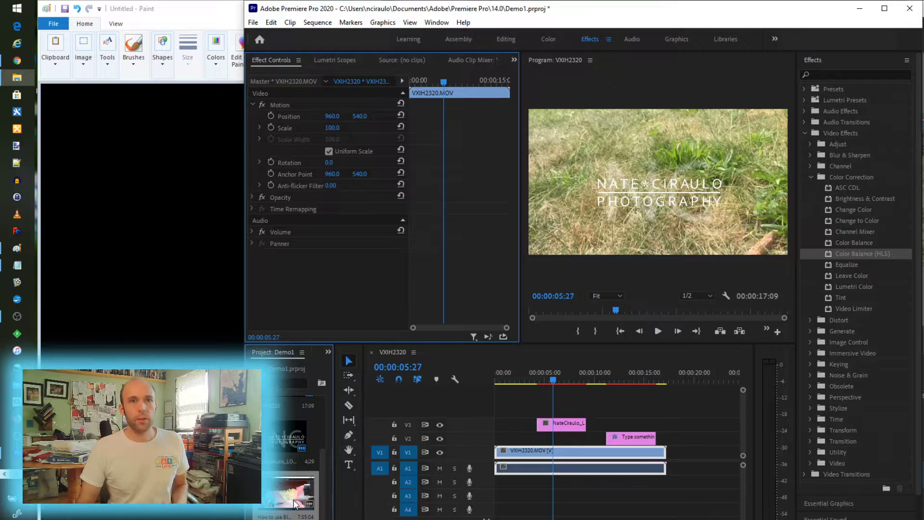
Step: Import the same longer video file into Kdenlive's Project Bin
{"action": "left_click", "coordinate": [13, 6]}
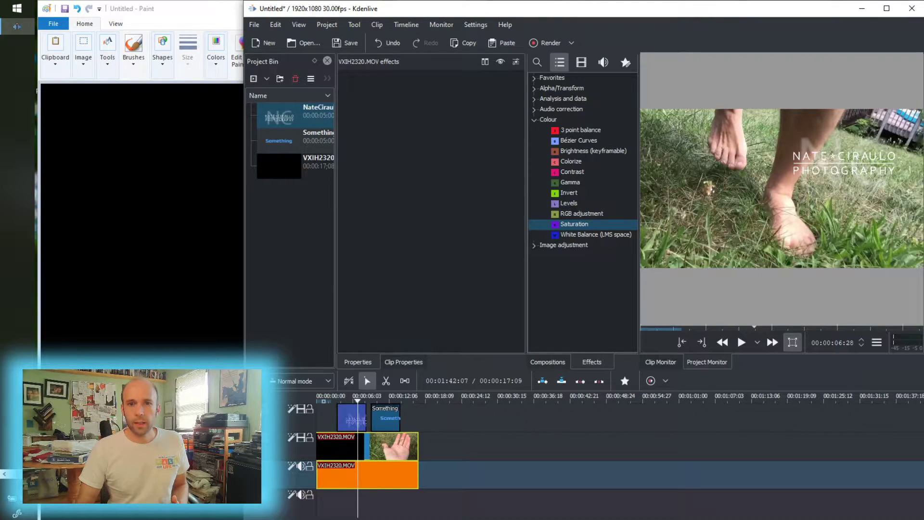
{"action": "left_click_drag", "start_coordinate": [923, 298], "coordinate": [290, 227]}
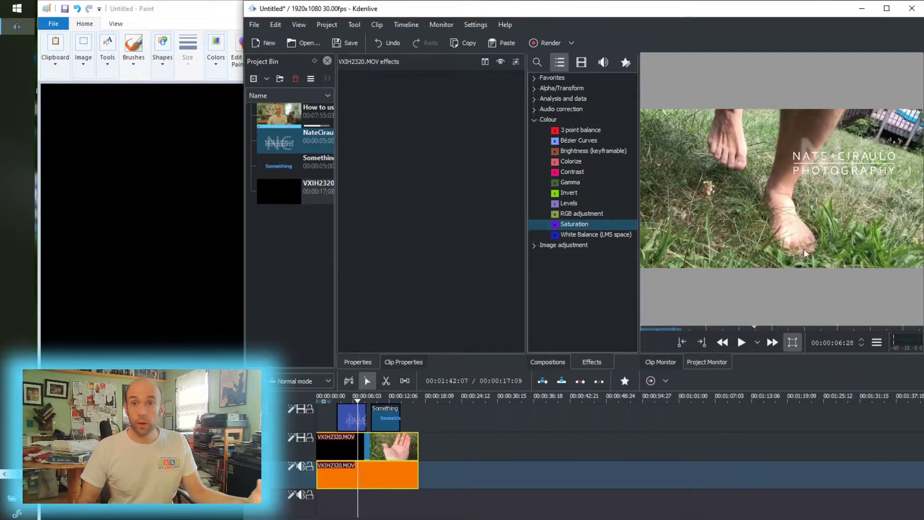
{"action": "mouse_move", "coordinate": [17, 265]}
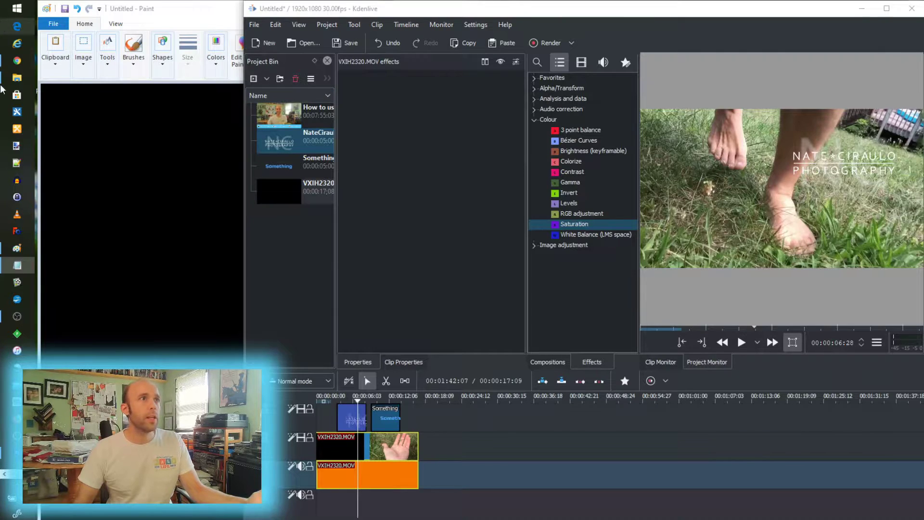
Step: In Premiere Pro, move the playhead to 00:00:06:12 where the feet appear, then return to Kdenlive
{"action": "key", "text": "alt+Tab"}
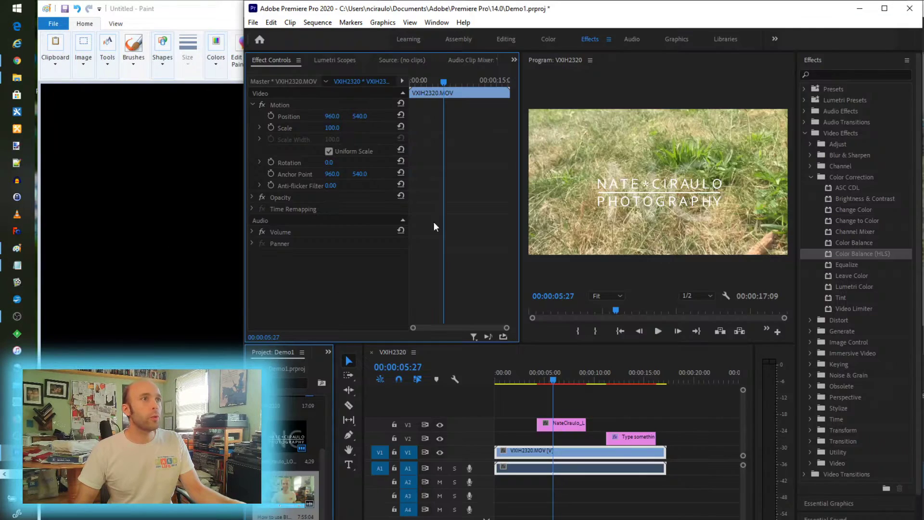
{"action": "mouse_move", "coordinate": [551, 381]}
{"action": "left_mouse_down"}
{"action": "mouse_move", "coordinate": [569, 380]}
{"action": "mouse_move", "coordinate": [557, 381]}
{"action": "left_mouse_up"}
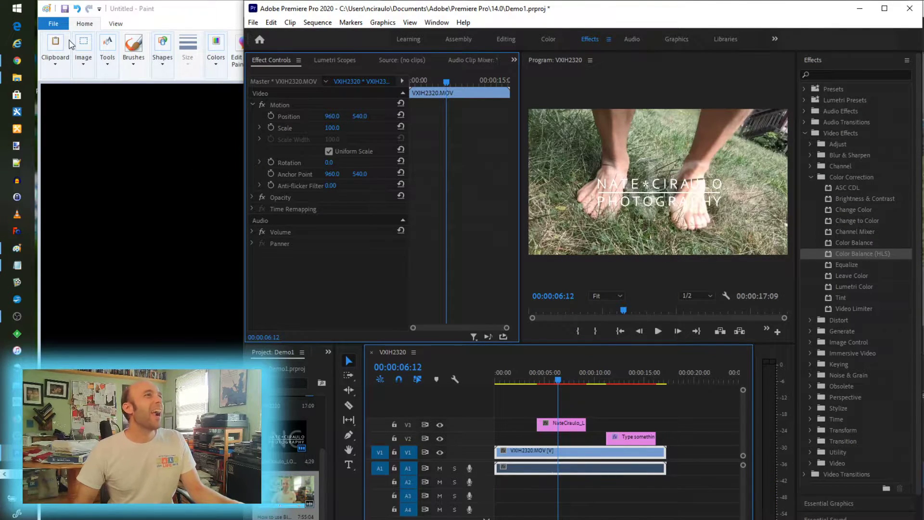
{"action": "left_click", "coordinate": [30, 31]}
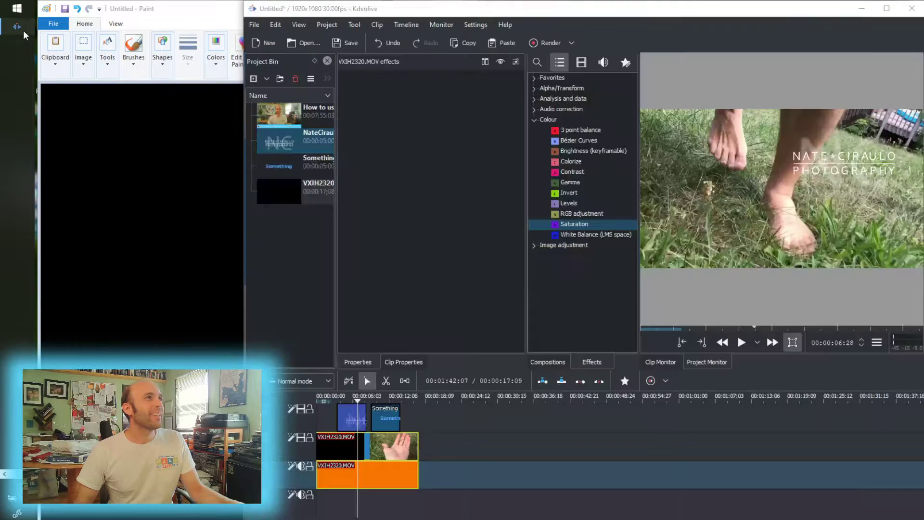
Step: Move the Kdenlive playhead to about 00:00:09, where the Something title shows
{"action": "left_click", "coordinate": [338, 397]}
{"action": "left_click_drag", "start_coordinate": [345, 397], "coordinate": [347, 398]}
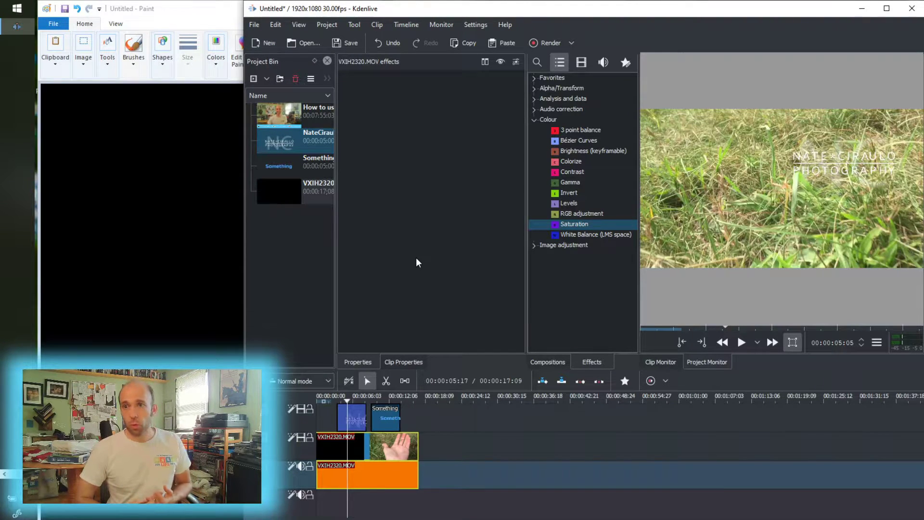
{"action": "left_click", "coordinate": [371, 398]}
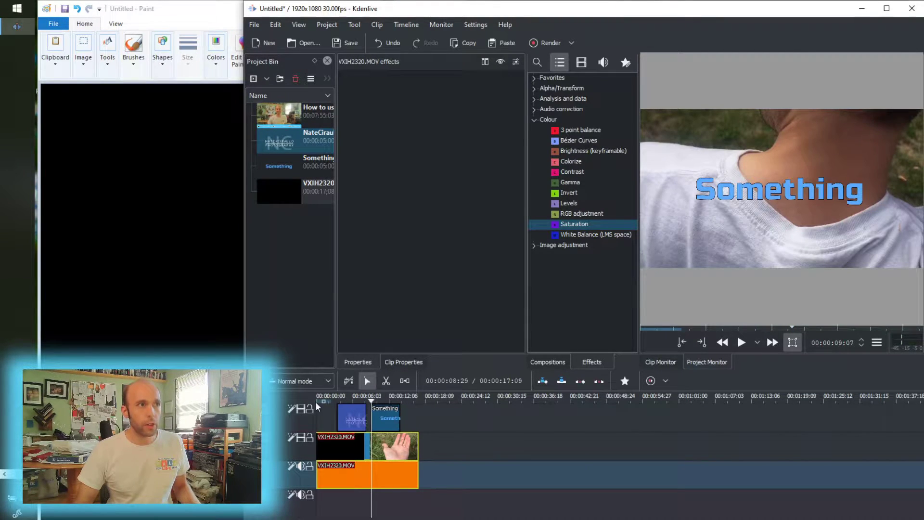
{"action": "left_click", "coordinate": [9, 451]}
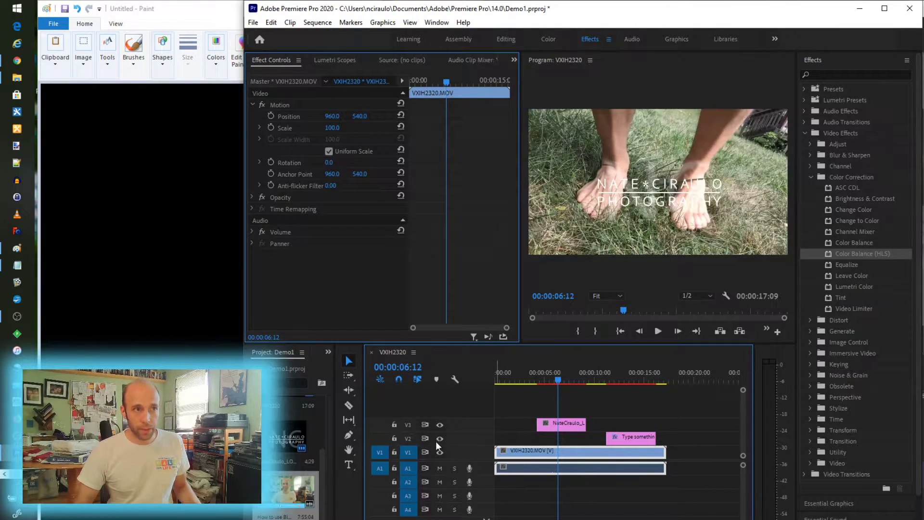
Step: Add an empty V4 video track above V3 in the Premiere Pro sequence
{"action": "right_click", "coordinate": [476, 426]}
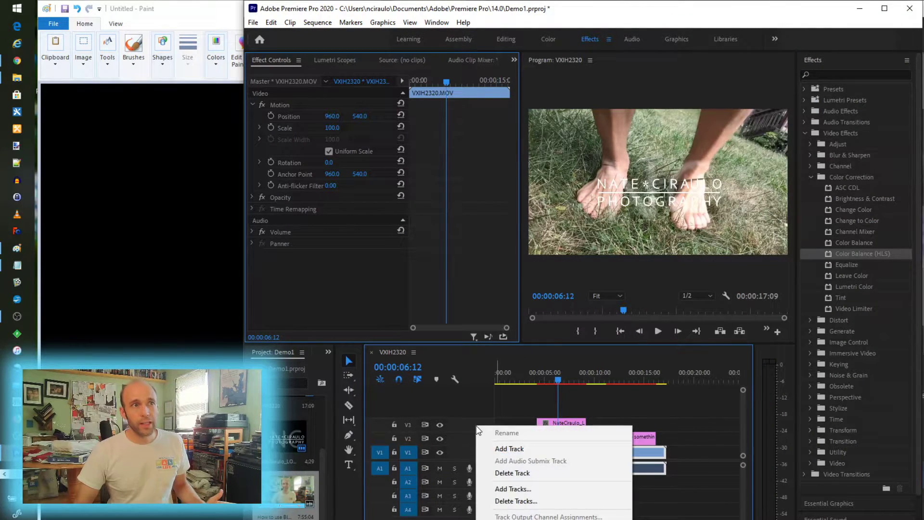
{"action": "left_click", "coordinate": [526, 449]}
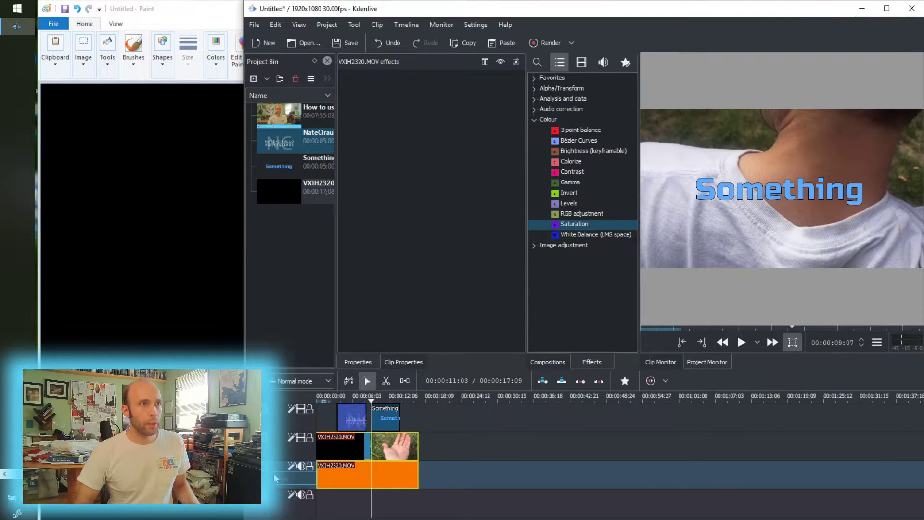
Step: Add a new audio track to the Kdenlive timeline, using A1 as the reference track
{"action": "right_click", "coordinate": [276, 476]}
{"action": "left_click", "coordinate": [316, 480]}
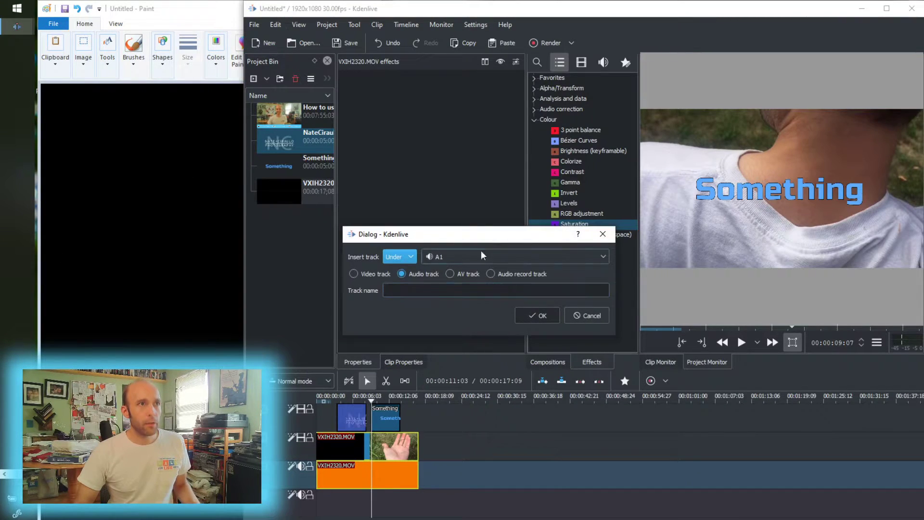
{"action": "left_click", "coordinate": [477, 260]}
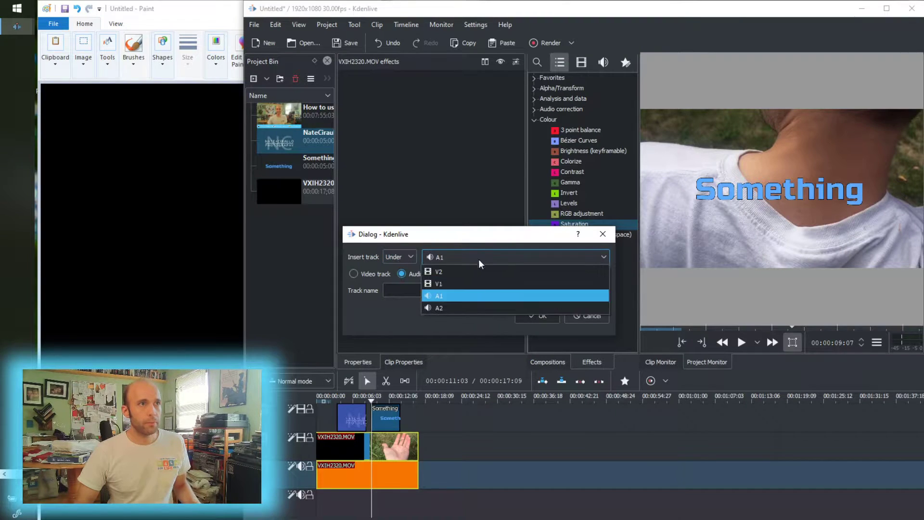
{"action": "left_click", "coordinate": [526, 295]}
{"action": "left_click", "coordinate": [549, 316]}
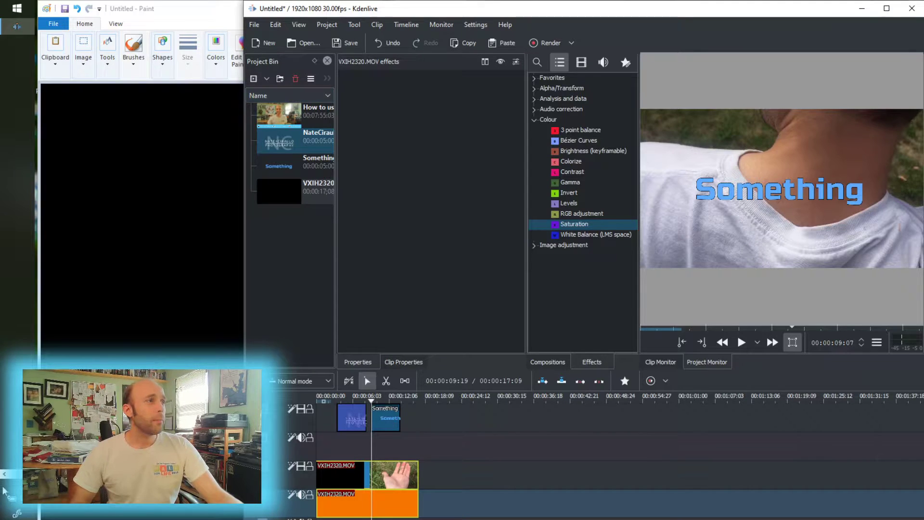
Step: At 00:00:09:16, add the title 'Adding some new stuff' near the frame's top-left
{"action": "left_click", "coordinate": [16, 180]}
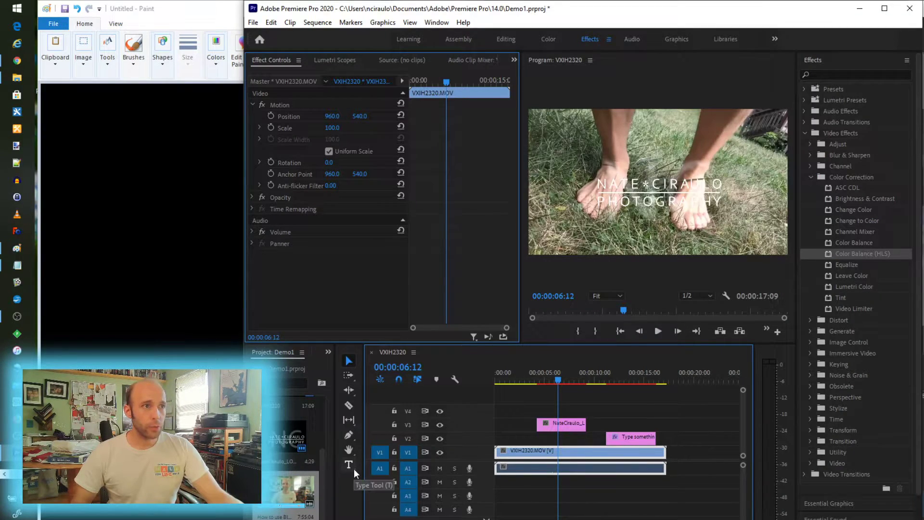
{"action": "left_click", "coordinate": [353, 469]}
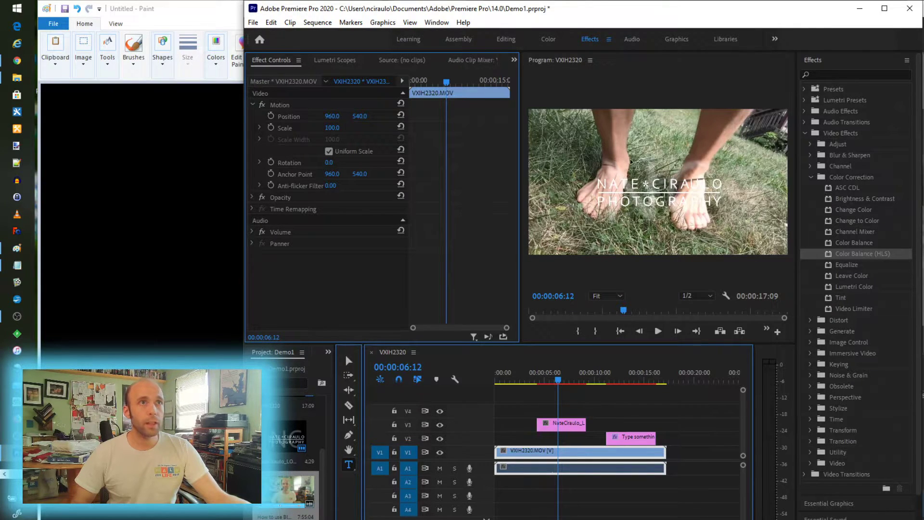
{"action": "left_click", "coordinate": [589, 380]}
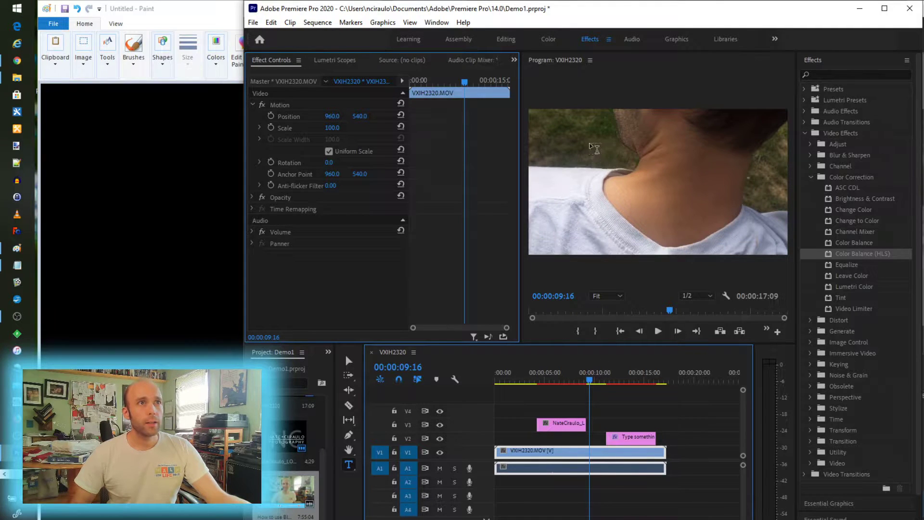
{"action": "left_click", "coordinate": [556, 129]}
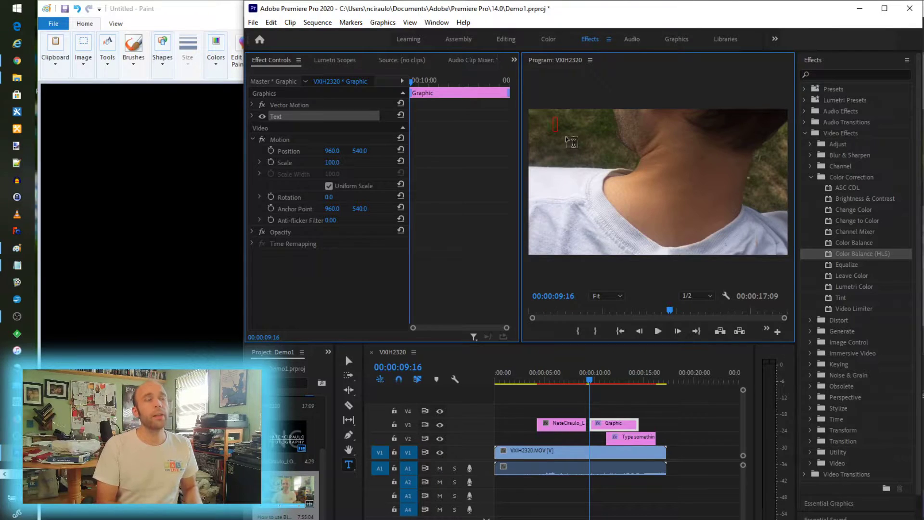
{"action": "type", "text": "Adding"}
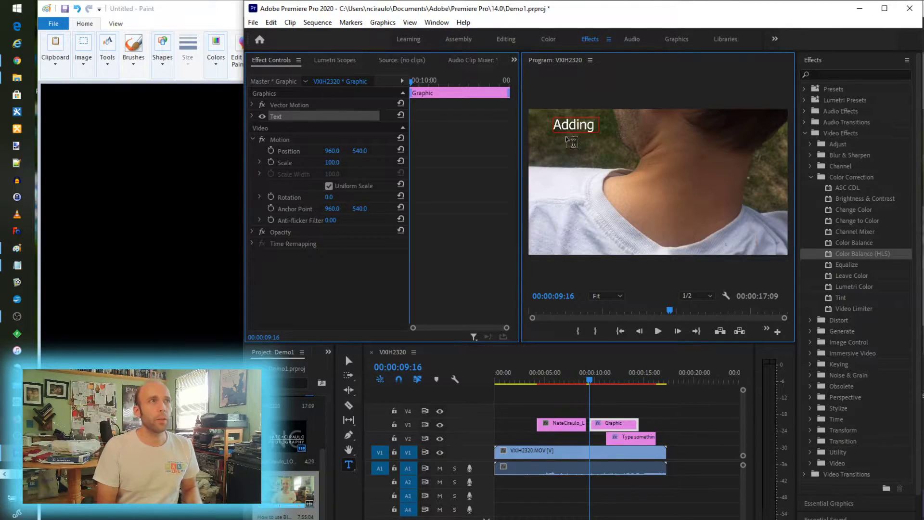
{"action": "type", "text": " some new stuff"}
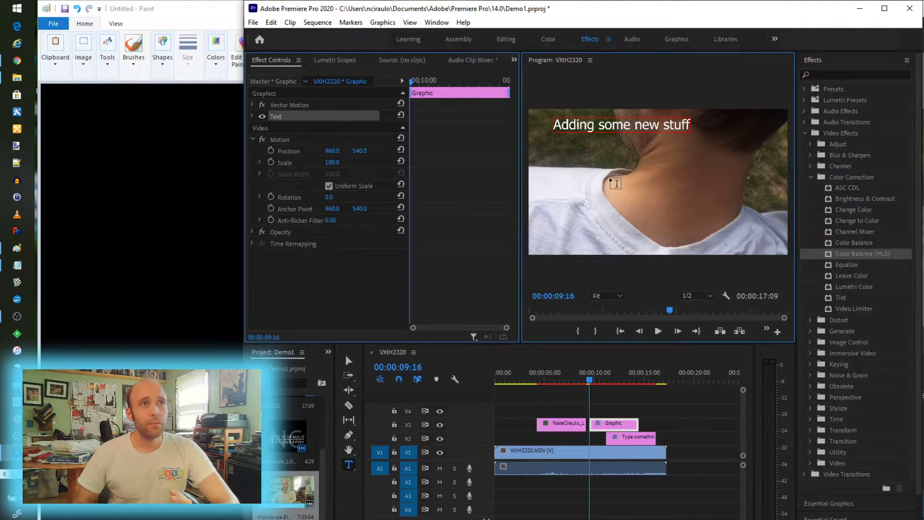
{"action": "left_click", "coordinate": [616, 183]}
{"action": "left_click", "coordinate": [575, 118]}
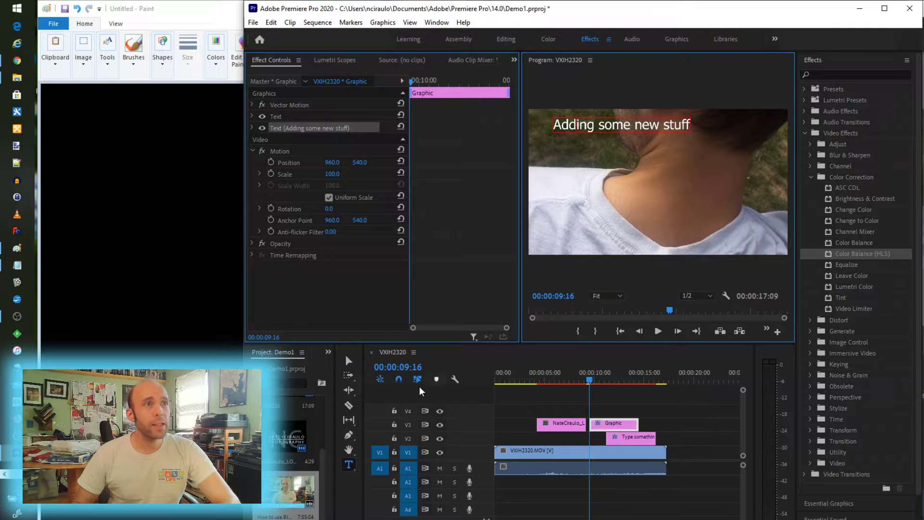
{"action": "left_click", "coordinate": [346, 361]}
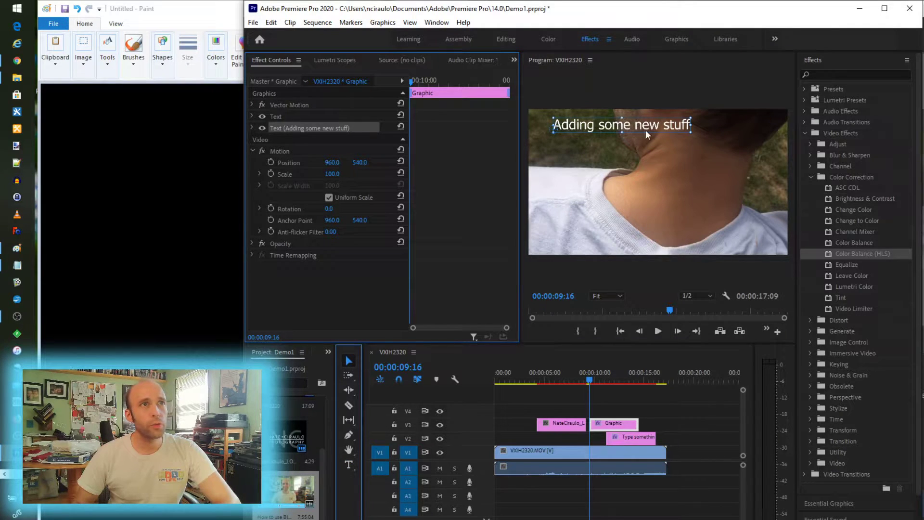
Step: Resize the 'Adding some new stuff' title, settling its Motion Scale at 75.1
{"action": "left_click_drag", "start_coordinate": [693, 134], "coordinate": [732, 216]}
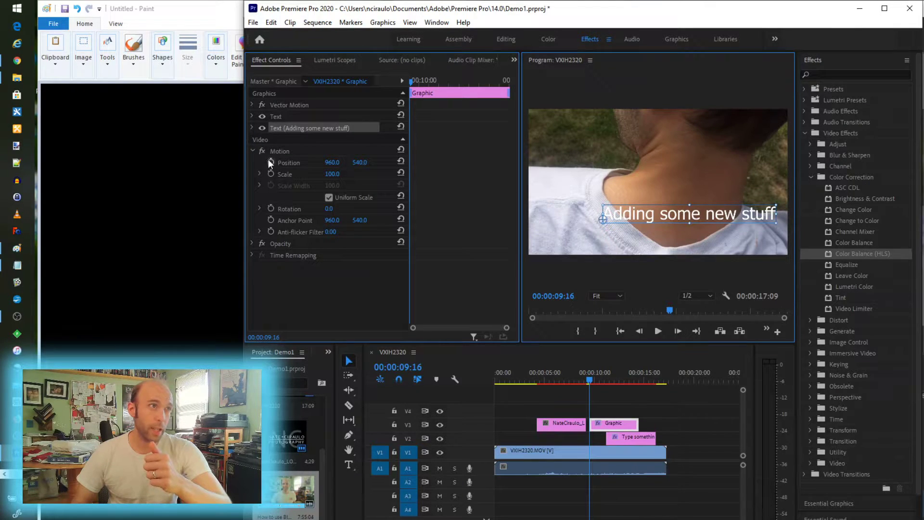
{"action": "left_click", "coordinate": [258, 174]}
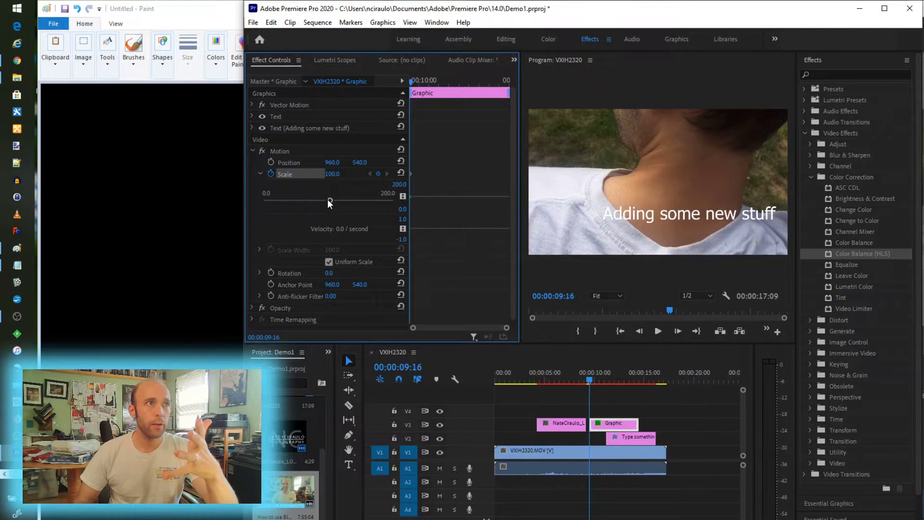
{"action": "left_click_drag", "start_coordinate": [329, 199], "coordinate": [298, 197]}
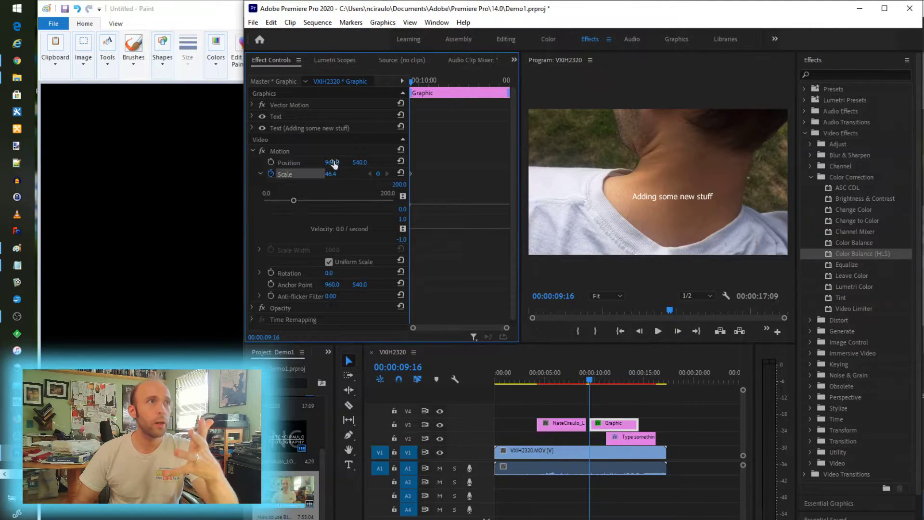
{"action": "left_click_drag", "start_coordinate": [289, 199], "coordinate": [314, 202]}
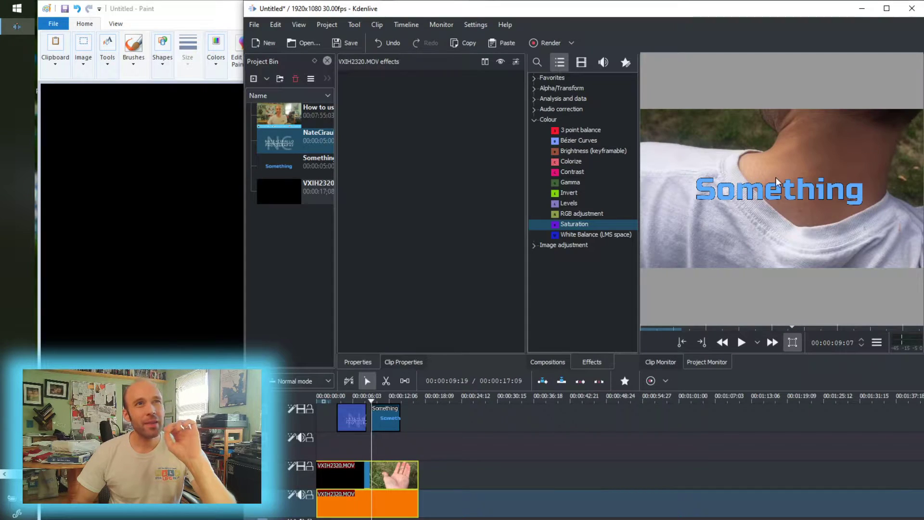
Step: Move the Something title to about 00:00:30, then start a new title clip from the bin
{"action": "left_click_drag", "start_coordinate": [395, 413], "coordinate": [514, 426]}
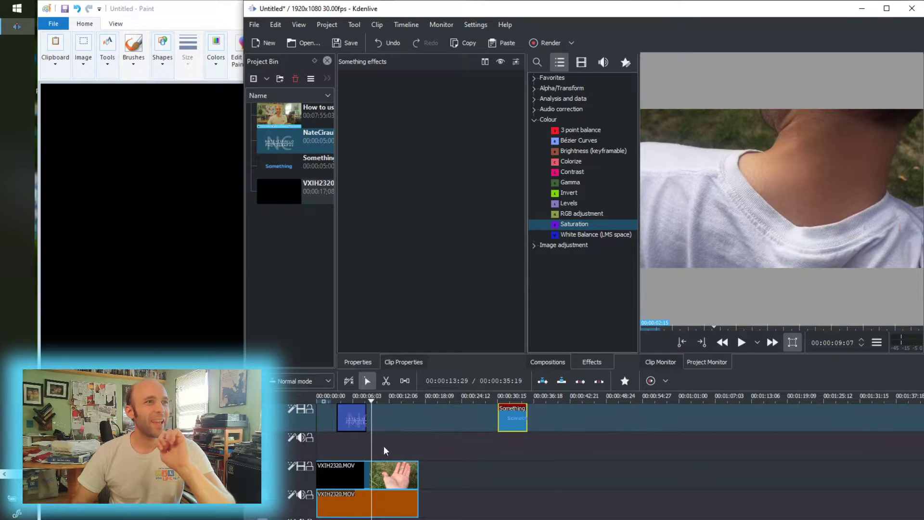
{"action": "right_click", "coordinate": [311, 261]}
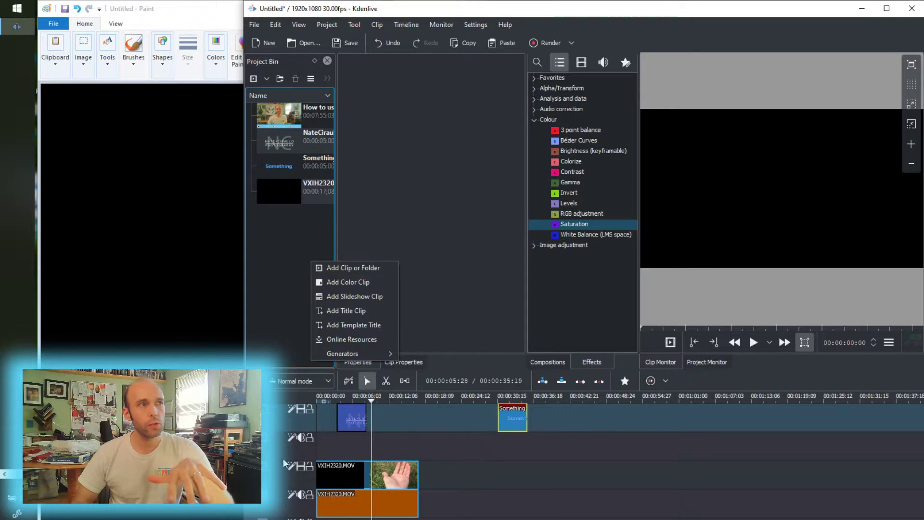
{"action": "right_click", "coordinate": [272, 240]}
{"action": "left_click", "coordinate": [333, 25]}
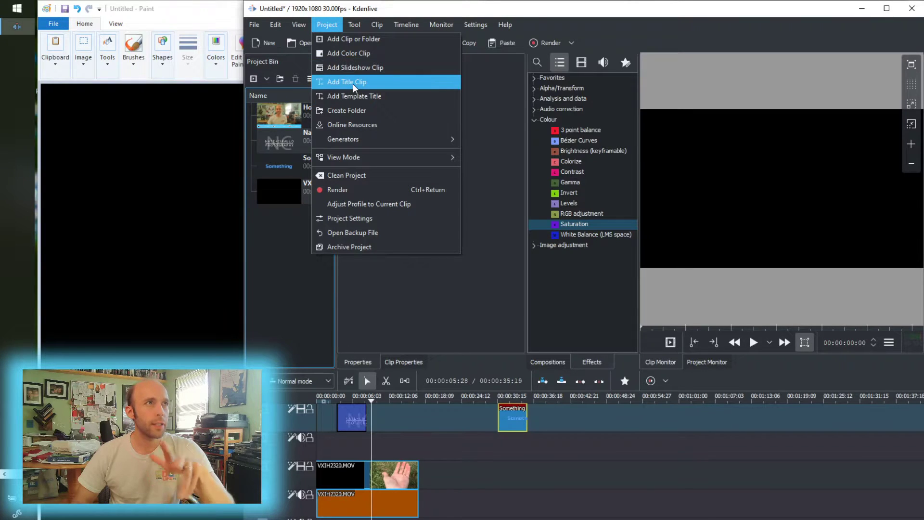
{"action": "right_click", "coordinate": [299, 276]}
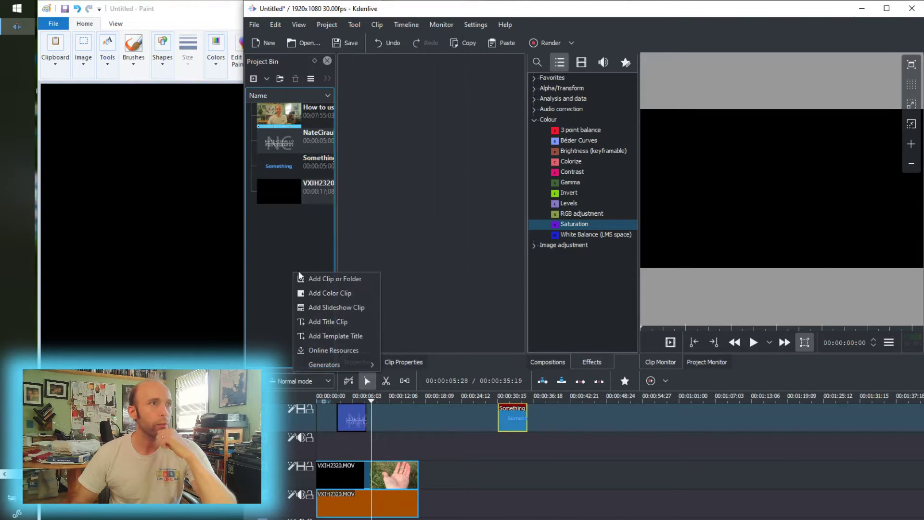
{"action": "left_click", "coordinate": [358, 326]}
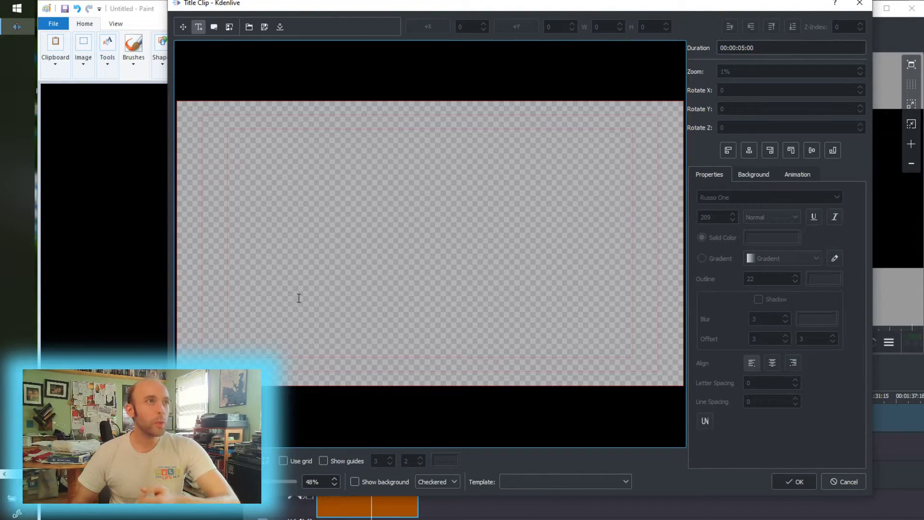
Step: Add blue, black-outlined 'What you want' text and centre it across the title frame
{"action": "left_click", "coordinate": [299, 262]}
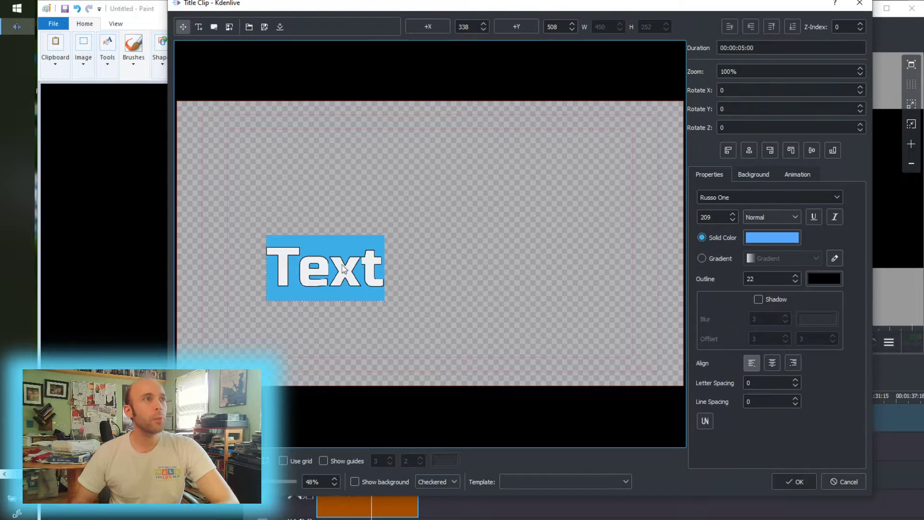
{"action": "left_click", "coordinate": [382, 273]}
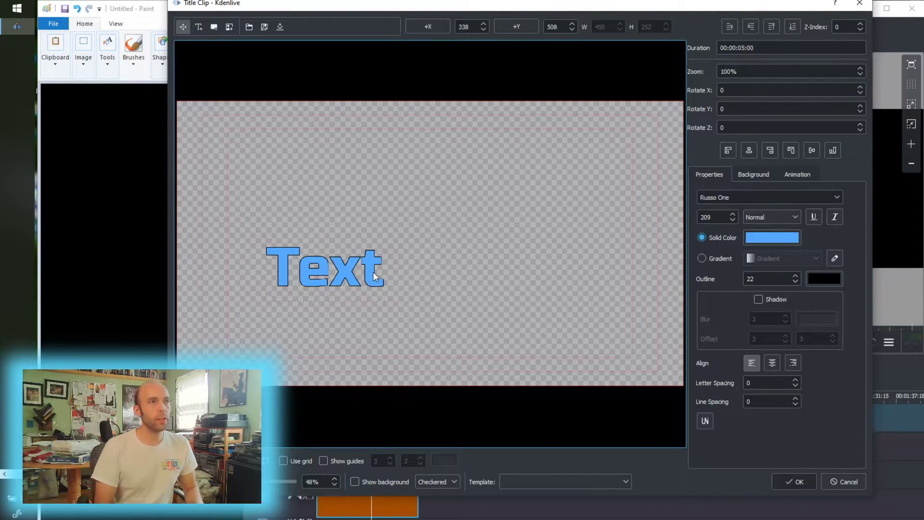
{"action": "key", "text": "Delete"}
{"action": "key", "text": "Delete"}
{"action": "key", "text": "Delete"}
{"action": "key", "text": "Delete"}
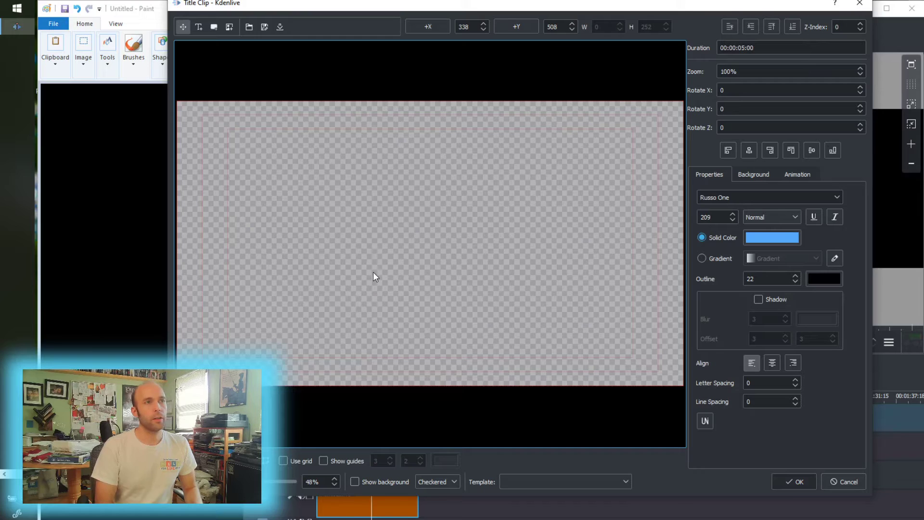
{"action": "type", "text": "What you want"}
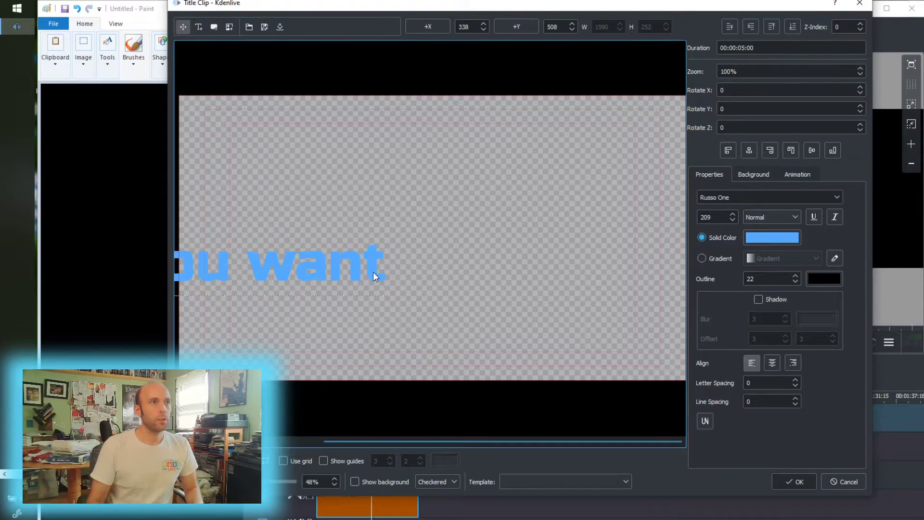
{"action": "left_click", "coordinate": [346, 312]}
{"action": "left_click_drag", "start_coordinate": [438, 276], "coordinate": [534, 291]}
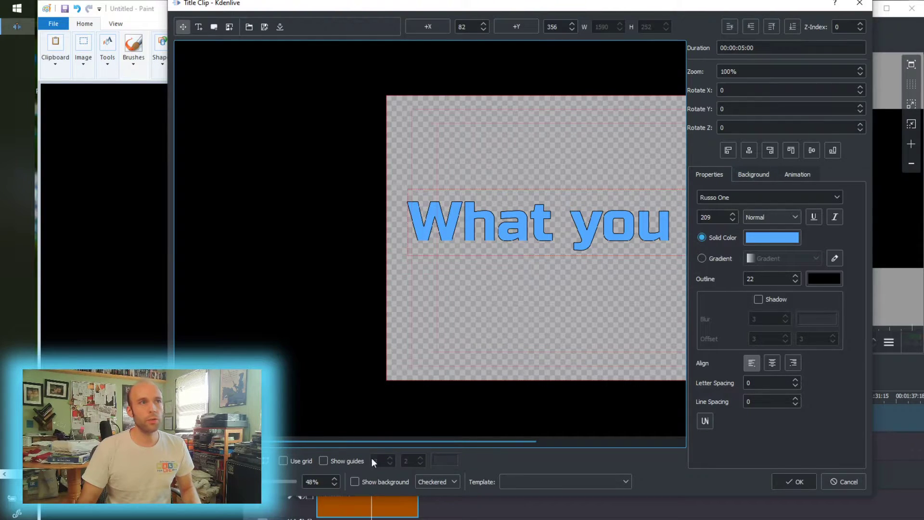
{"action": "left_click_drag", "start_coordinate": [357, 438], "coordinate": [481, 438]}
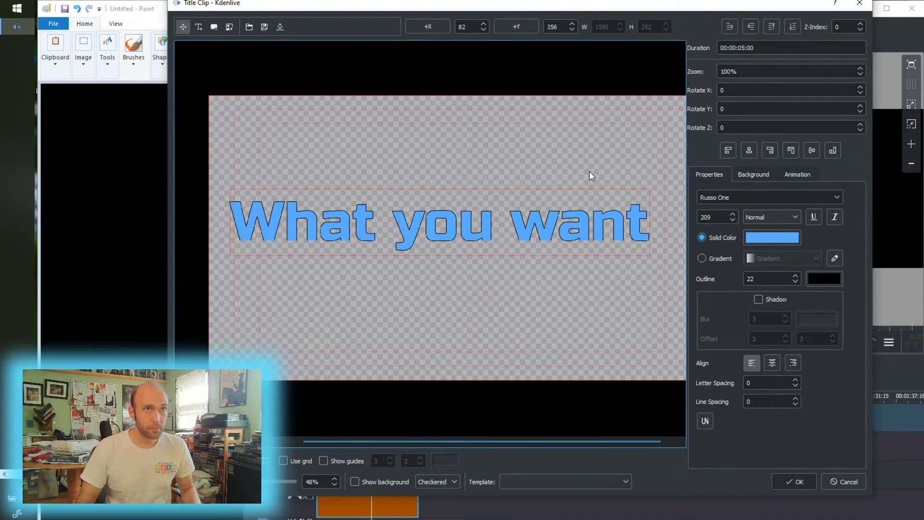
Step: Add the 'What you want' title to the bin and drop it on the top video track near 00:00:12
{"action": "left_click", "coordinate": [801, 486]}
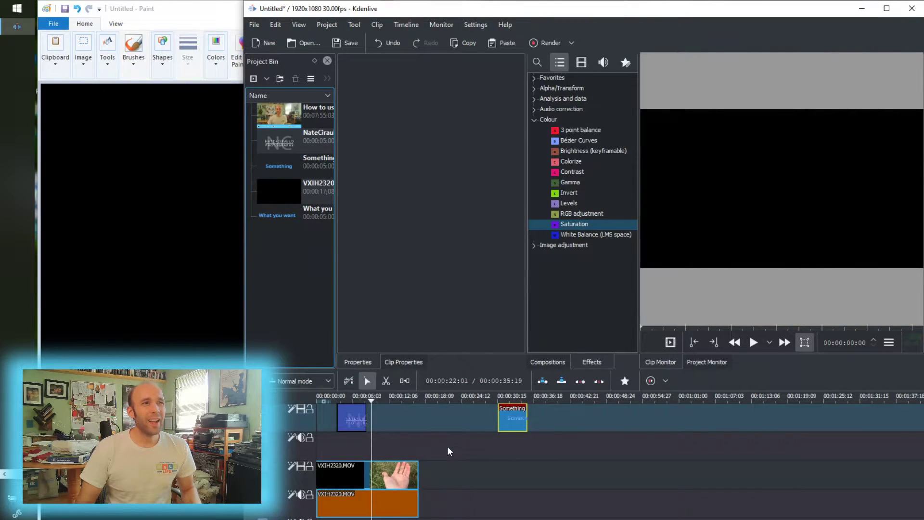
{"action": "left_click", "coordinate": [288, 166]}
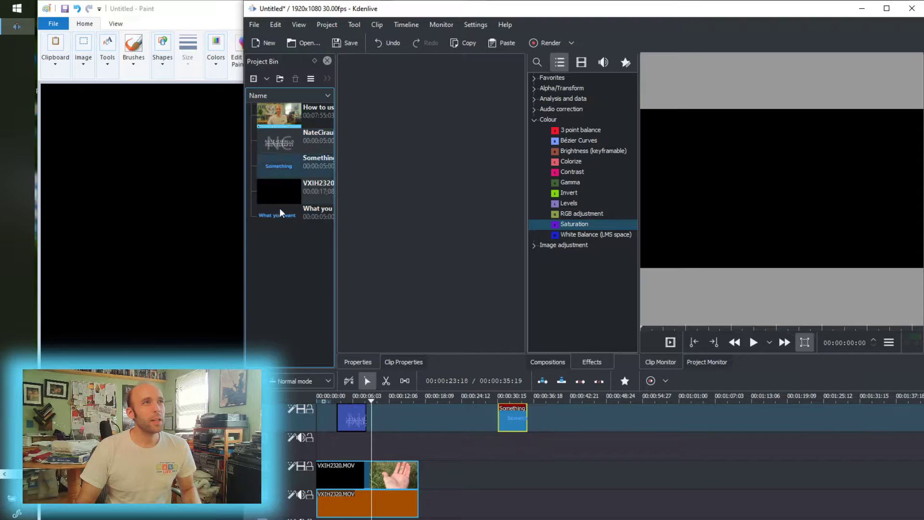
{"action": "left_click_drag", "start_coordinate": [282, 217], "coordinate": [398, 423]}
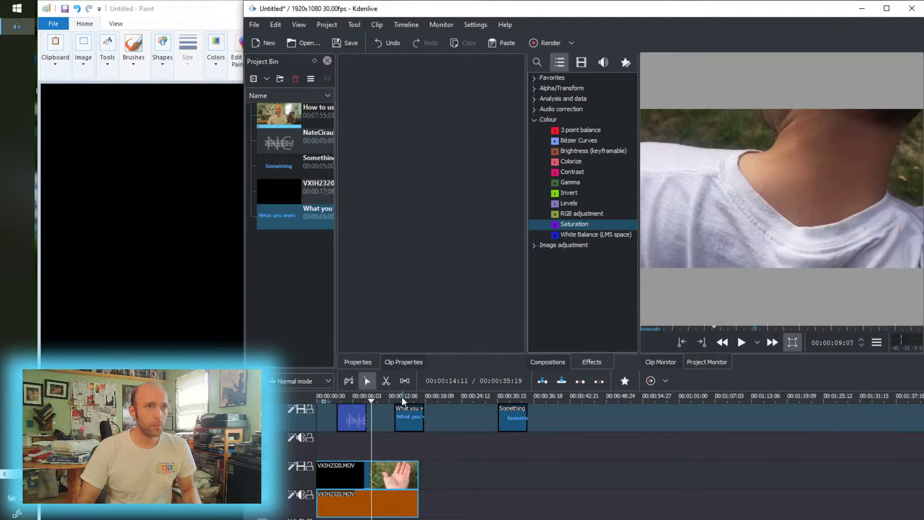
{"action": "left_click", "coordinate": [402, 397]}
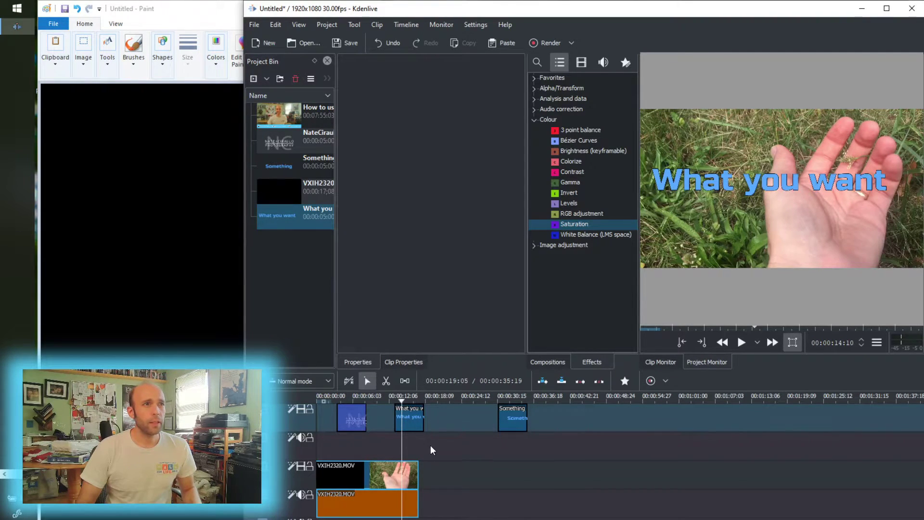
Step: Give the 'What you want' title a Transform effect, scaled to 71.35% at X -9, Y 245
{"action": "right_click", "coordinate": [410, 416]}
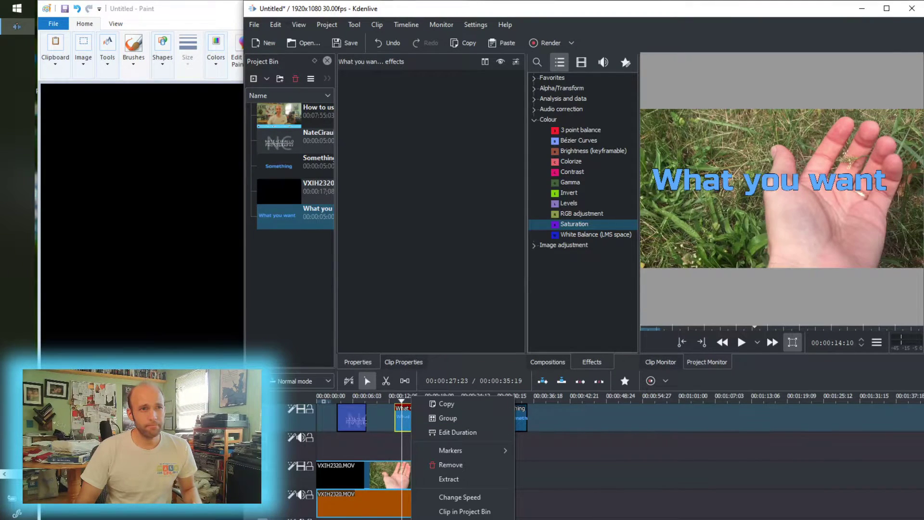
{"action": "key", "text": "Escape"}
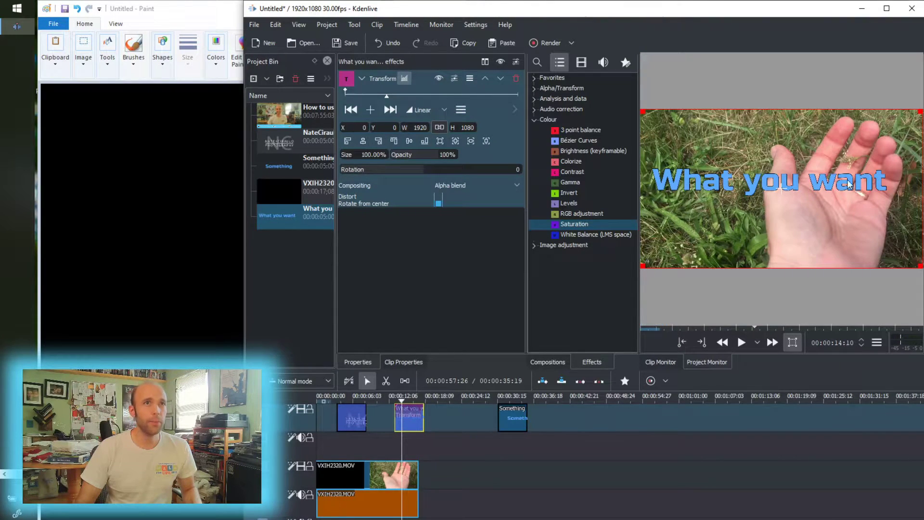
{"action": "left_click_drag", "start_coordinate": [643, 264], "coordinate": [723, 222]}
{"action": "left_click_drag", "start_coordinate": [821, 168], "coordinate": [739, 204]}
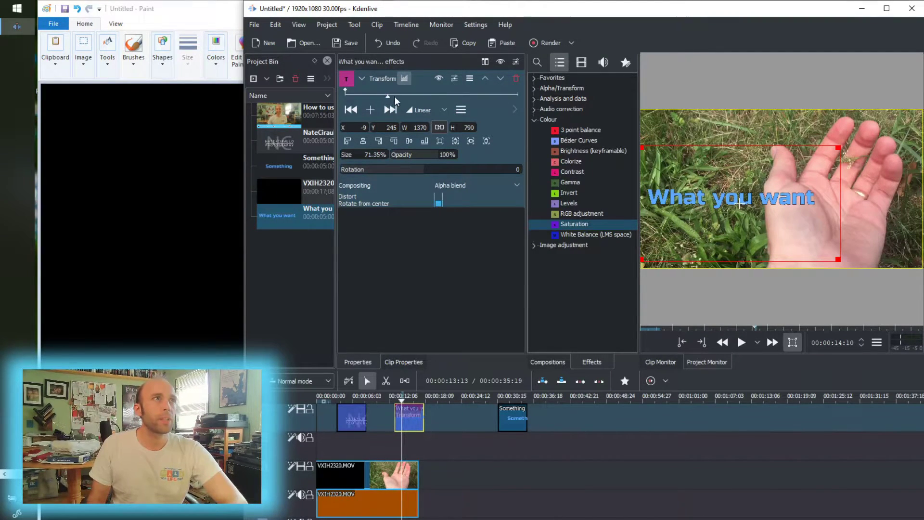
{"action": "mouse_move", "coordinate": [395, 97]}
{"action": "left_mouse_down"}
{"action": "mouse_move", "coordinate": [476, 98]}
{"action": "mouse_move", "coordinate": [409, 96]}
{"action": "left_mouse_up"}
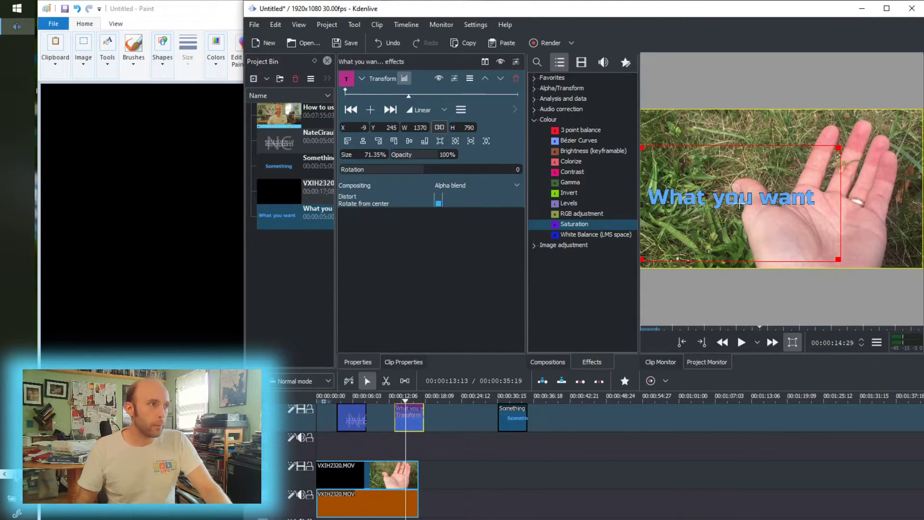
{"action": "mouse_move", "coordinate": [14, 479]}
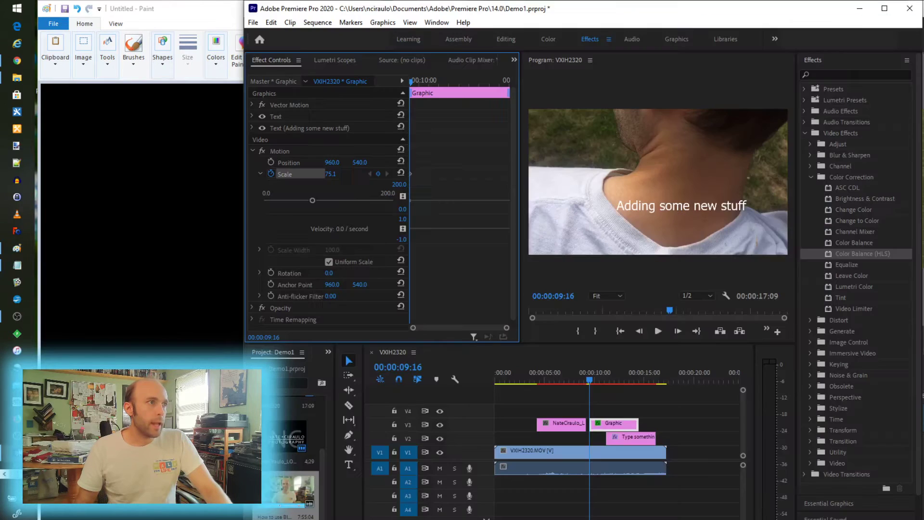
Step: At 00:00:11:08 in Premiere Pro, drag 'Adding some new stuff' up above 'Type something on'
{"action": "left_click", "coordinate": [14, 453]}
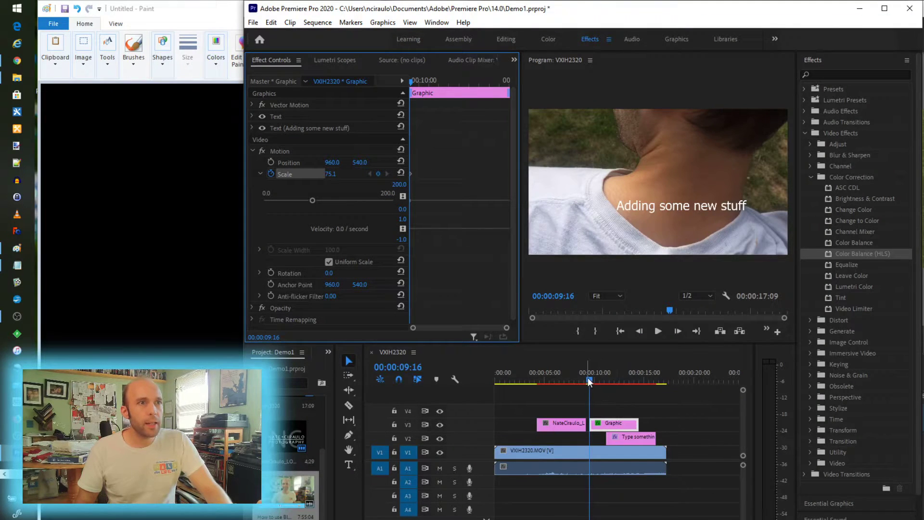
{"action": "left_click_drag", "start_coordinate": [588, 380], "coordinate": [607, 381]}
{"action": "left_click", "coordinate": [665, 206]}
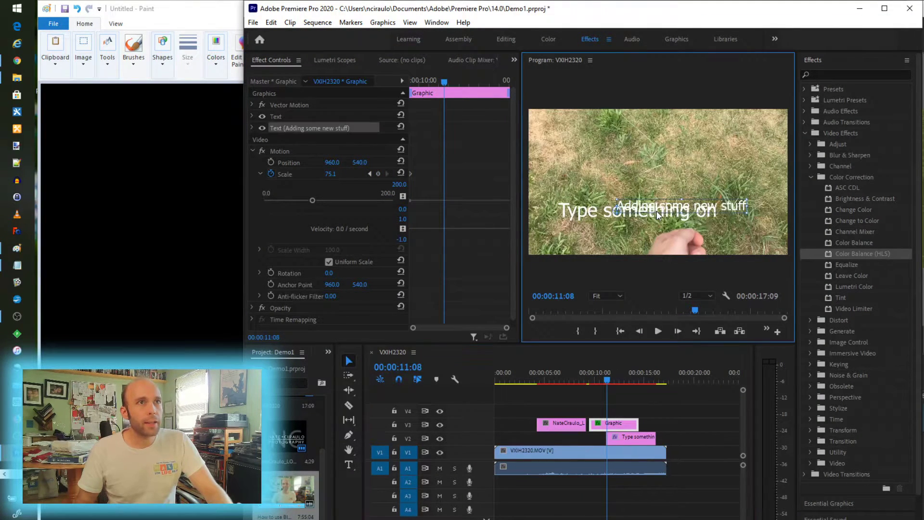
{"action": "left_click_drag", "start_coordinate": [665, 206], "coordinate": [634, 158]}
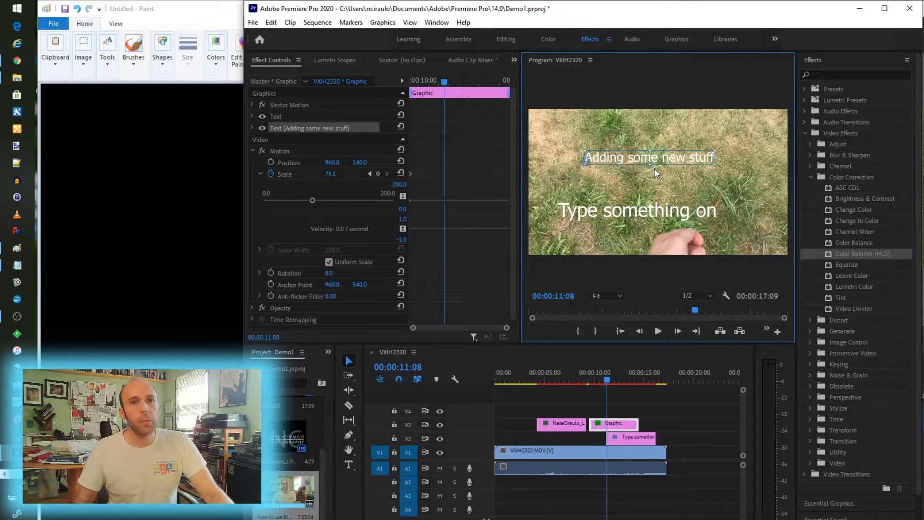
Step: Select the NateCiraulo logo clip at 00:00:06:24 and show its Motion settings
{"action": "left_click", "coordinate": [556, 381]}
{"action": "key", "text": "Left"}
{"action": "left_click", "coordinate": [562, 421]}
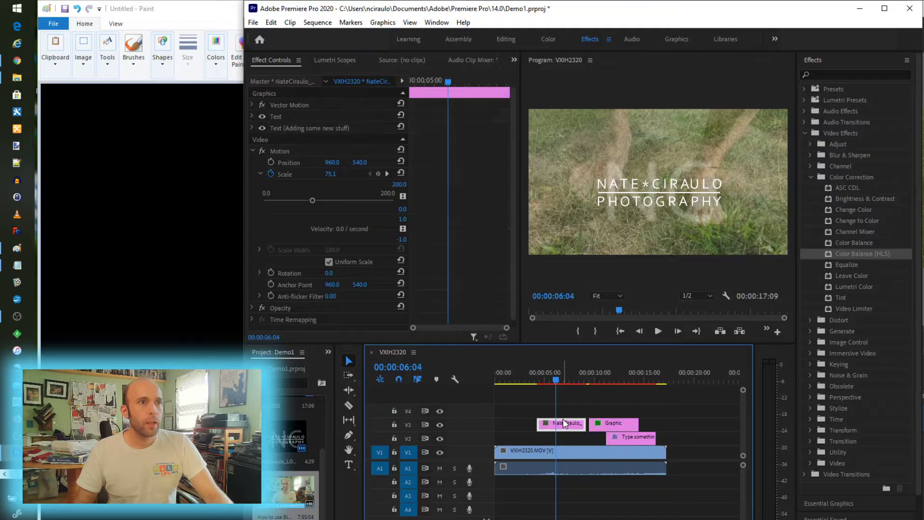
{"action": "left_click", "coordinate": [672, 189]}
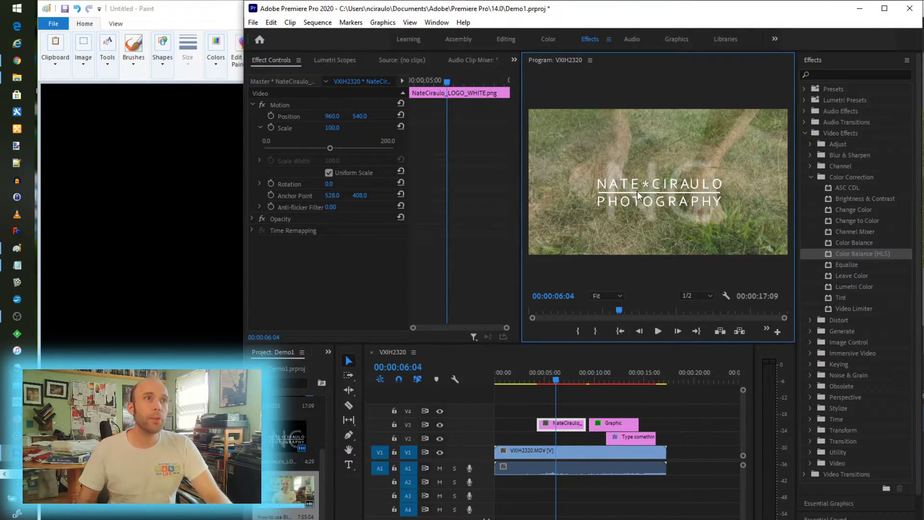
{"action": "left_click", "coordinate": [603, 380]}
{"action": "left_click", "coordinate": [604, 424]}
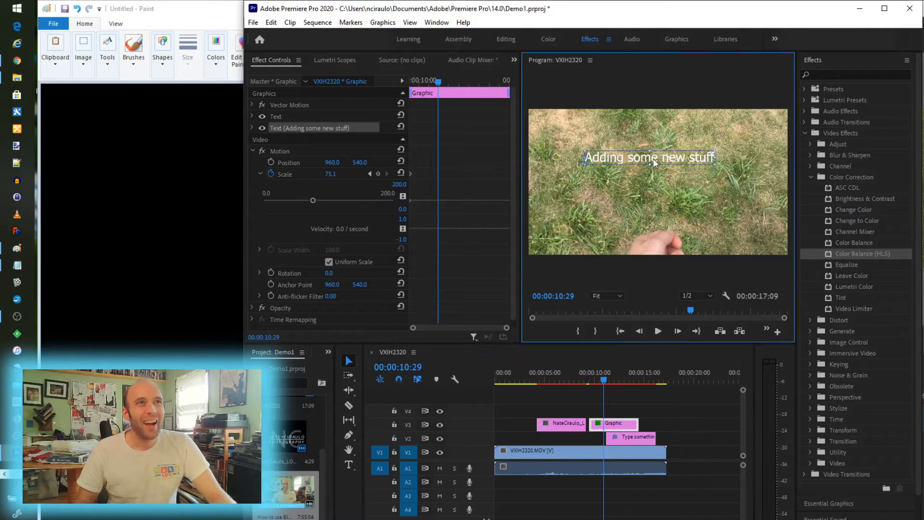
{"action": "left_click", "coordinate": [562, 379]}
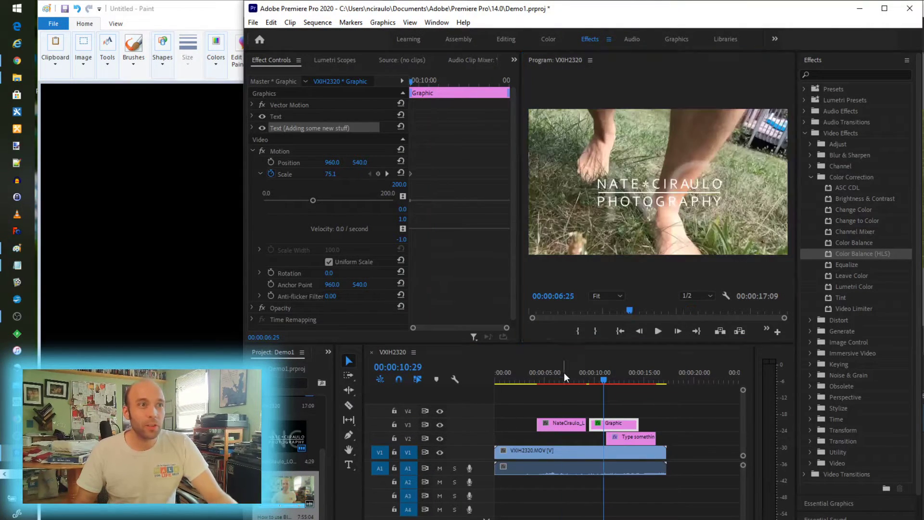
{"action": "left_click", "coordinate": [567, 424]}
{"action": "left_click", "coordinate": [625, 201]}
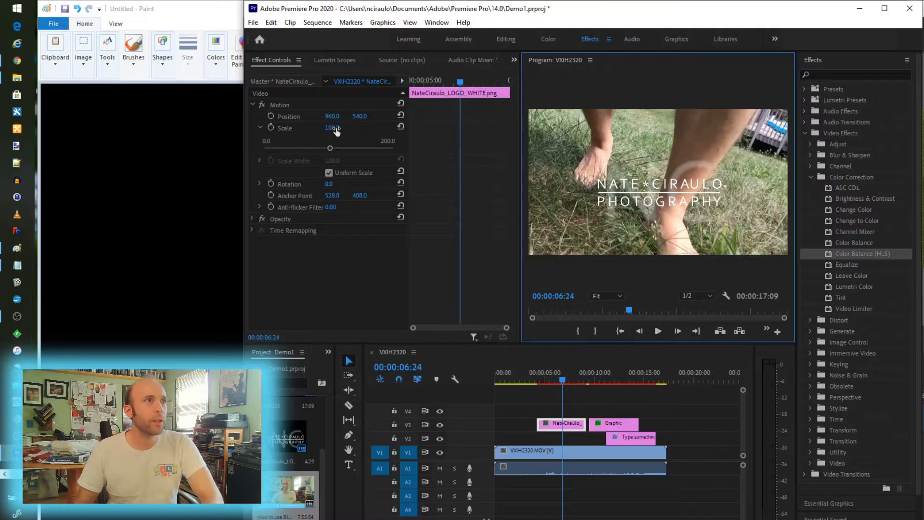
Step: Set the logo's Motion Position to 761, 650, lowering it in the frame
{"action": "left_click", "coordinate": [331, 117]}
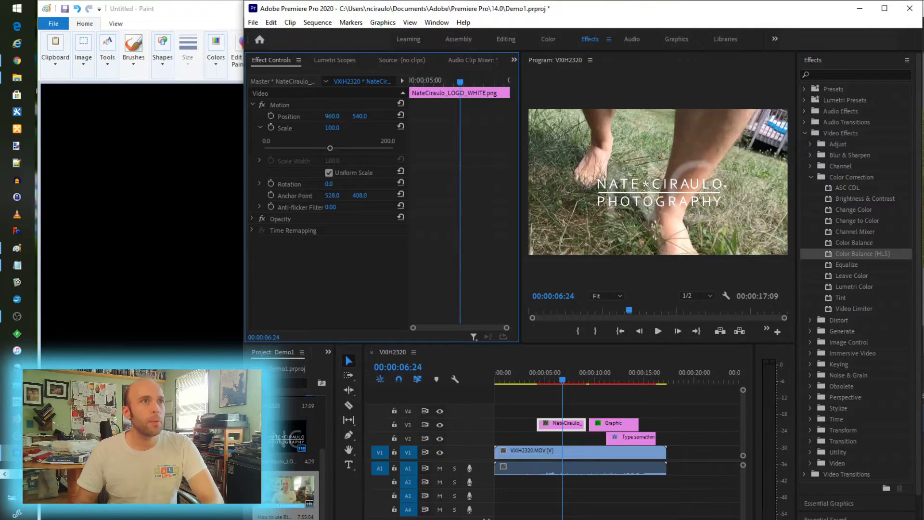
{"action": "mouse_move", "coordinate": [331, 116]}
{"action": "left_mouse_down"}
{"action": "mouse_move", "coordinate": [322, 117]}
{"action": "mouse_move", "coordinate": [337, 117]}
{"action": "left_mouse_up"}
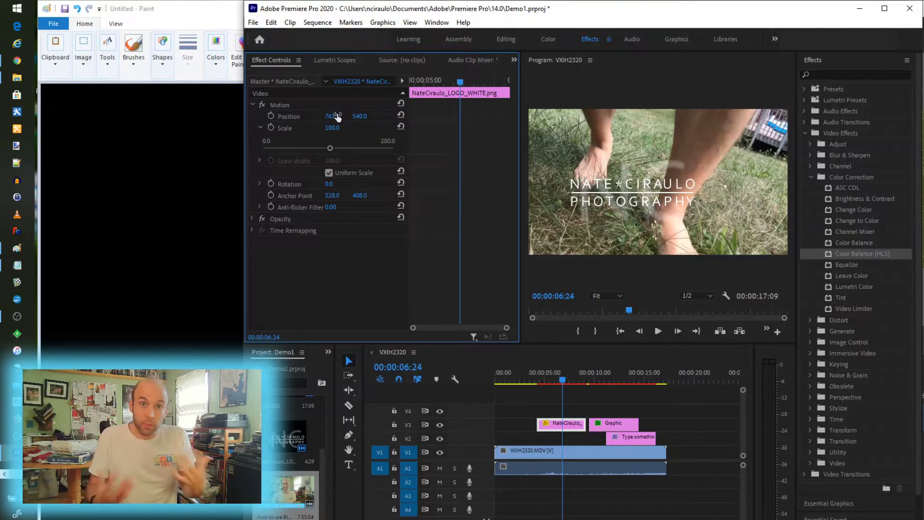
{"action": "left_click_drag", "start_coordinate": [360, 116], "coordinate": [413, 116]}
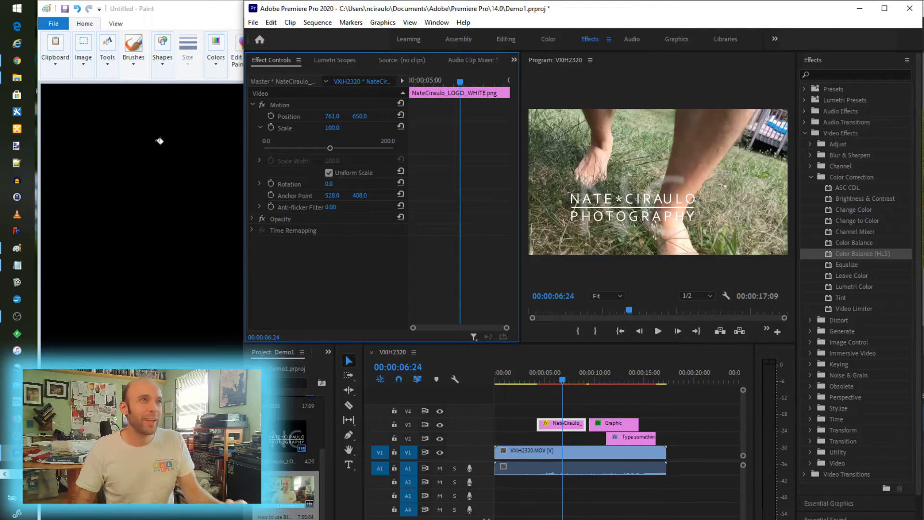
{"action": "left_click", "coordinate": [14, 96]}
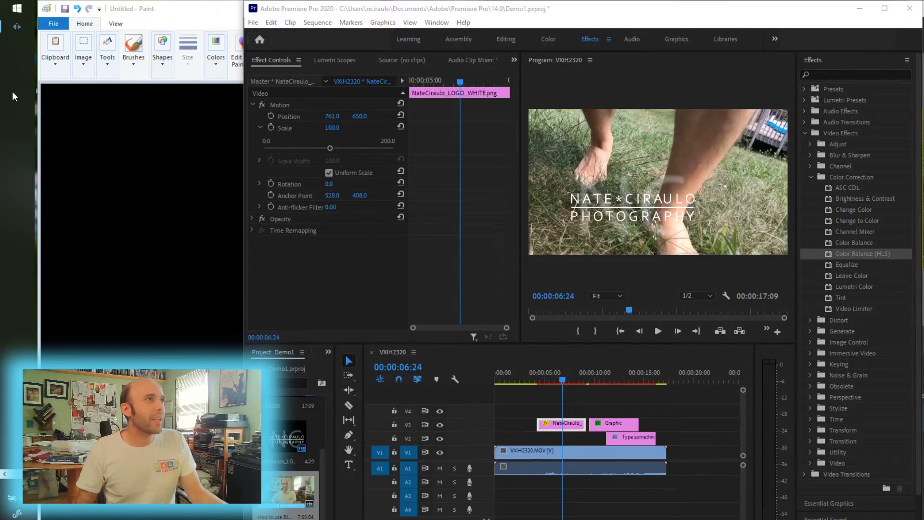
Step: Resize the Kdenlive logo overlay to 81.11% and move it to X 147, Y 77 over the grass
{"action": "left_click", "coordinate": [16, 27]}
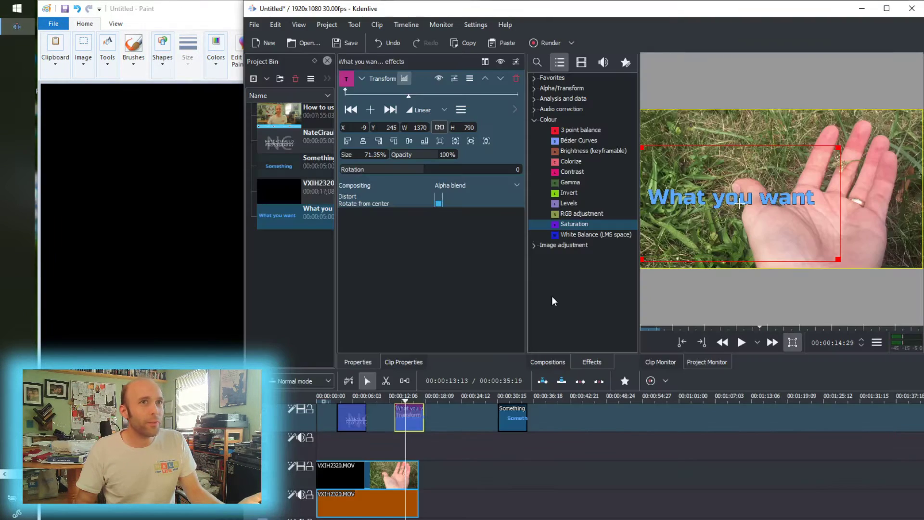
{"action": "left_click", "coordinate": [352, 397]}
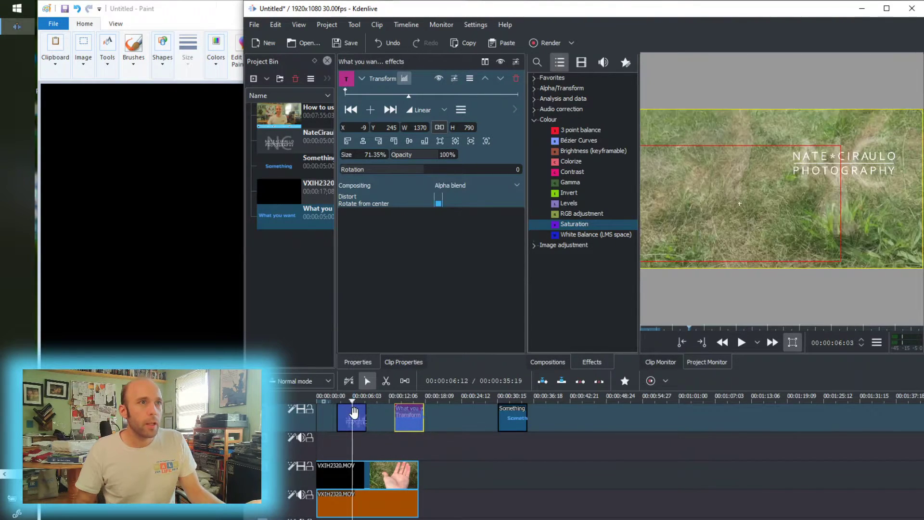
{"action": "left_click", "coordinate": [355, 417]}
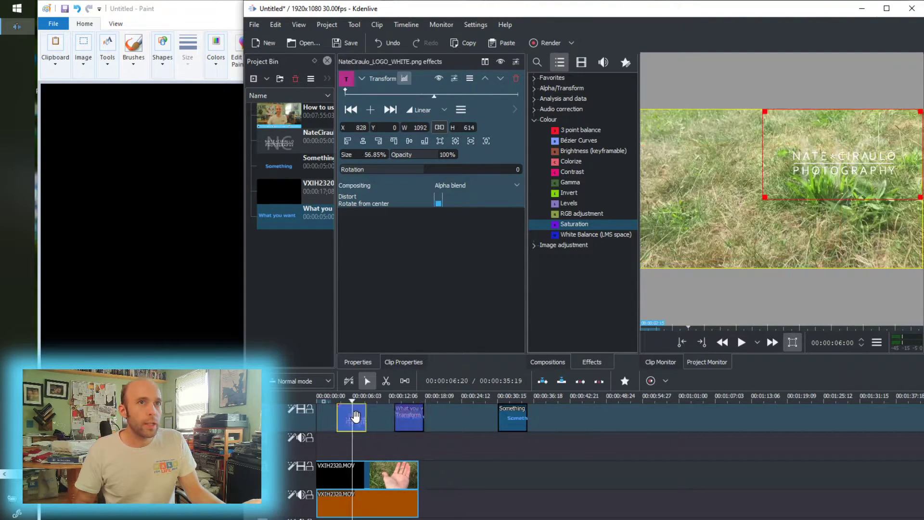
{"action": "right_click", "coordinate": [351, 427]}
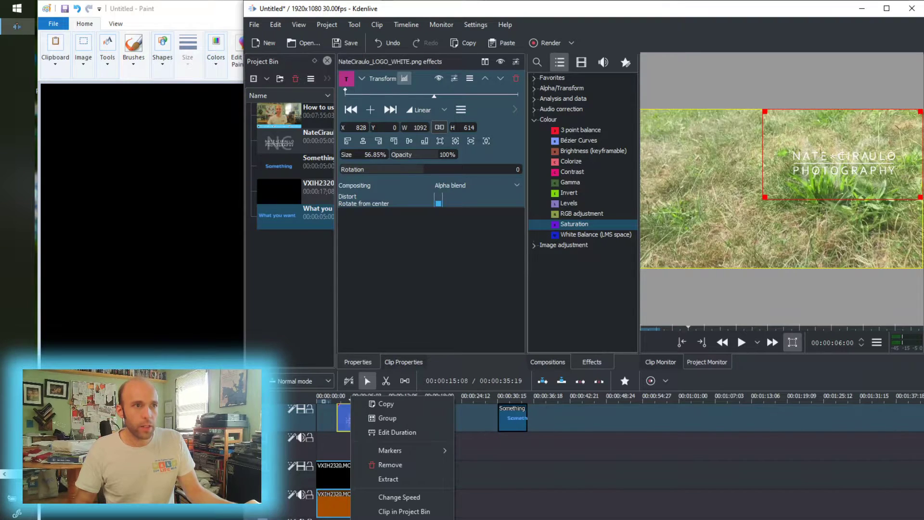
{"action": "left_click", "coordinate": [787, 178]}
{"action": "left_click_drag", "start_coordinate": [764, 197], "coordinate": [691, 236]}
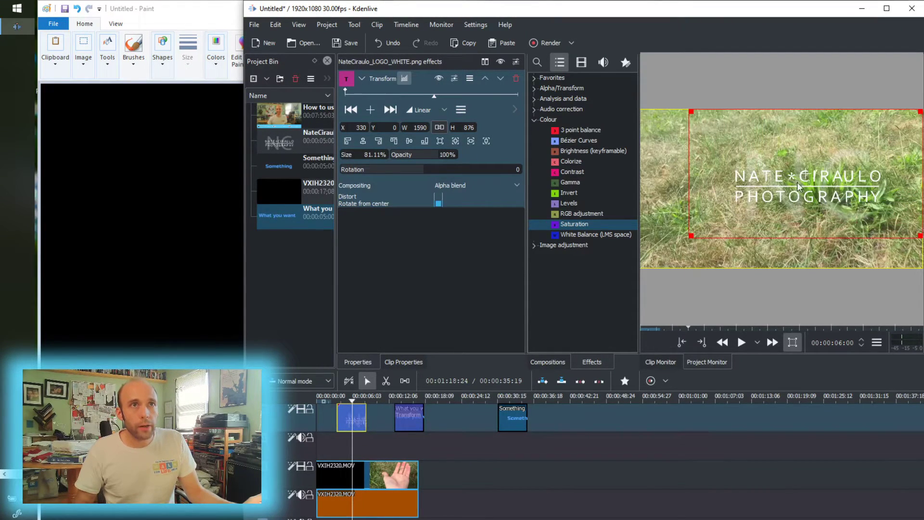
{"action": "left_click_drag", "start_coordinate": [801, 175], "coordinate": [730, 156]}
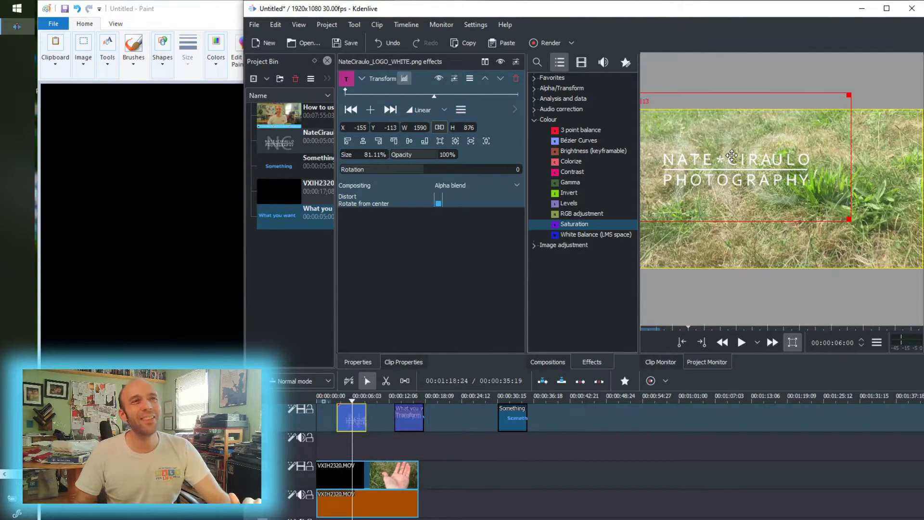
{"action": "left_click_drag", "start_coordinate": [730, 155], "coordinate": [755, 185]}
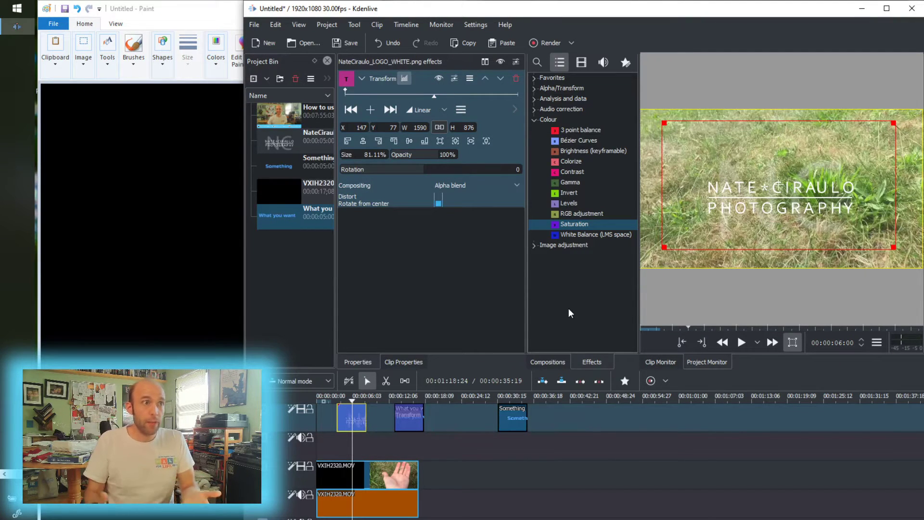
Step: Cut VXIH2320 at the playhead with Shift+R and pull the first piece's end left to leave a gap
{"action": "left_click", "coordinate": [352, 473]}
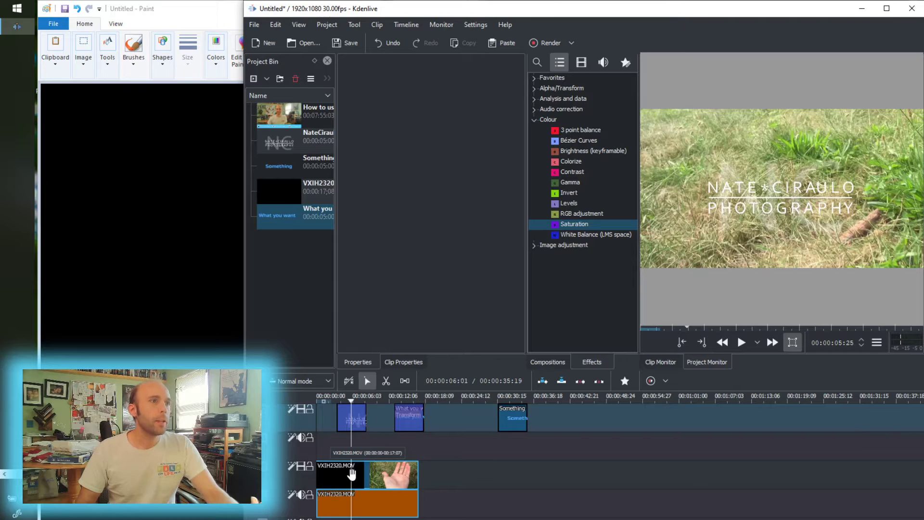
{"action": "left_click", "coordinate": [377, 400]}
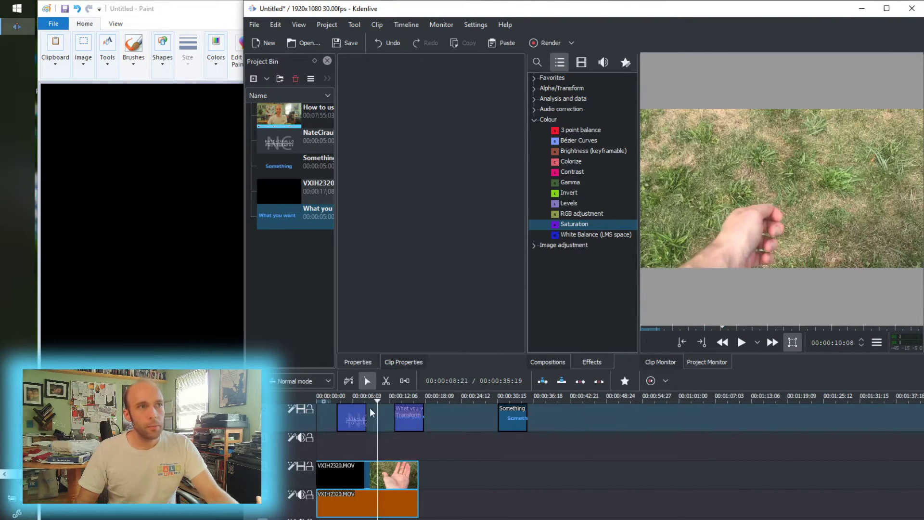
{"action": "right_click", "coordinate": [377, 488]}
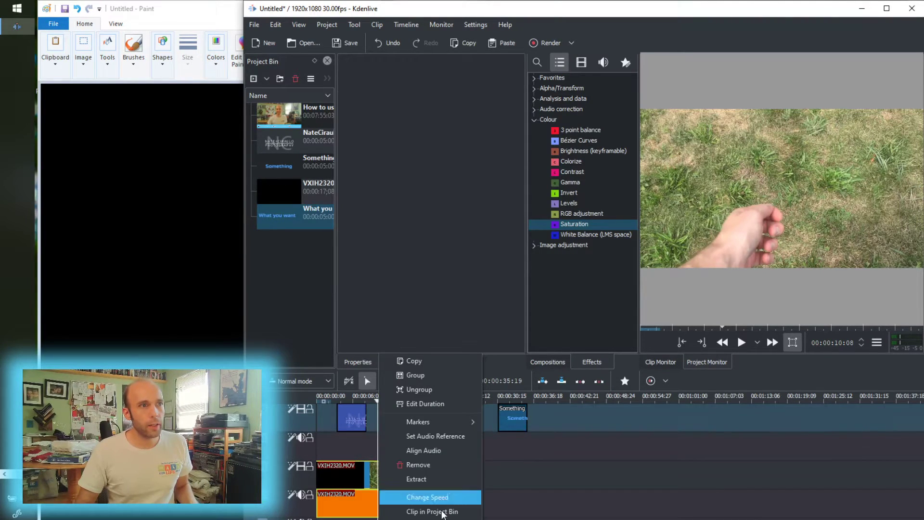
{"action": "left_click", "coordinate": [442, 514]}
{"action": "key", "text": "shift+r"}
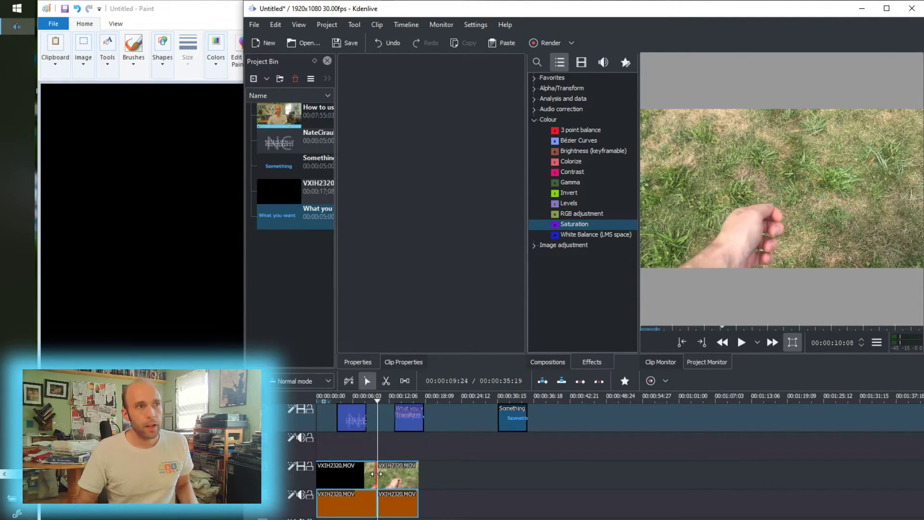
{"action": "left_click_drag", "start_coordinate": [376, 474], "coordinate": [369, 474]}
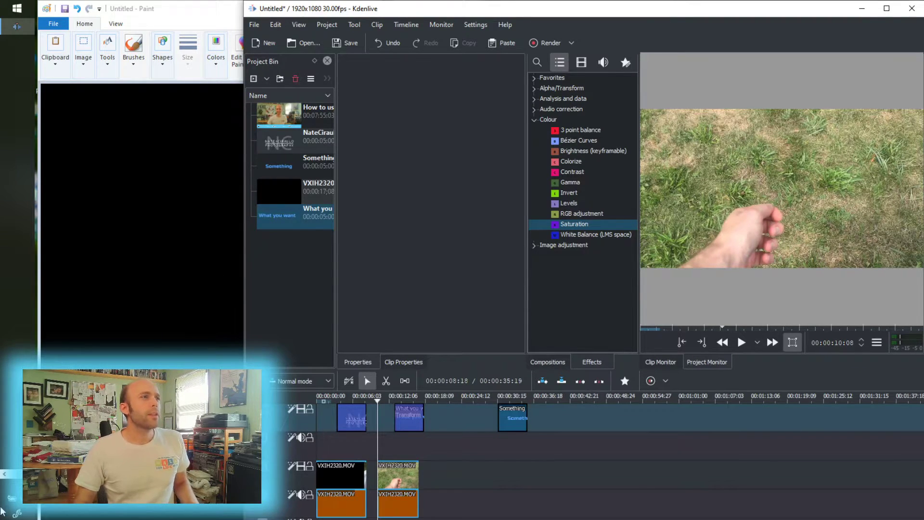
{"action": "mouse_move", "coordinate": [4, 486]}
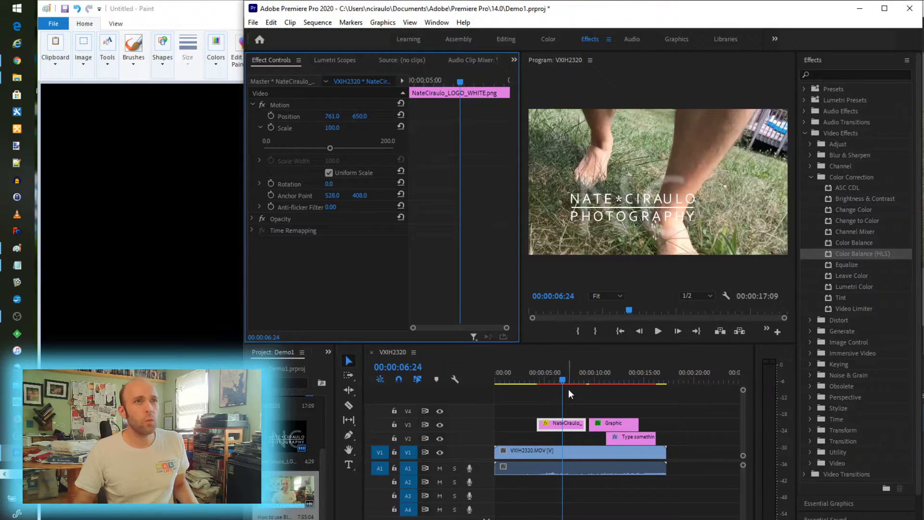
Step: Razor the VXIH2320 clip on V1 at the playhead and drag the second piece's start right
{"action": "left_click", "coordinate": [563, 454]}
{"action": "right_click", "coordinate": [563, 457]}
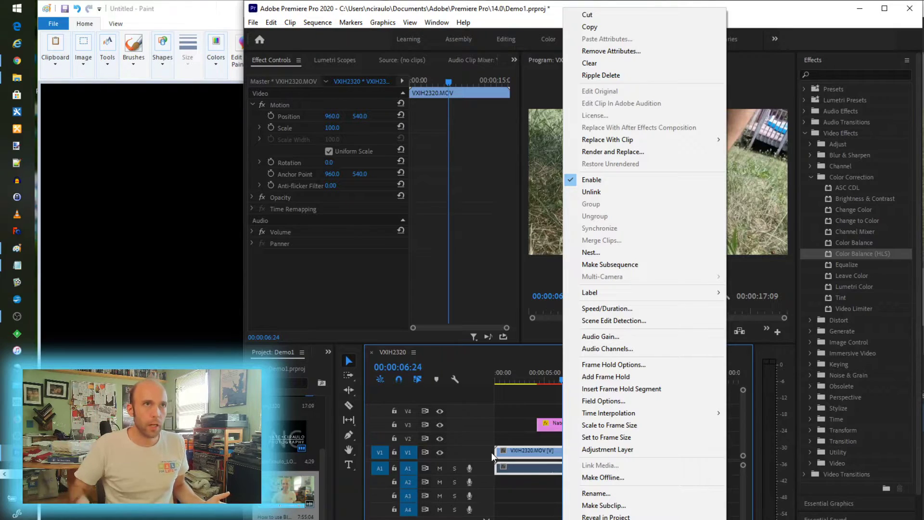
{"action": "left_click", "coordinate": [348, 406]}
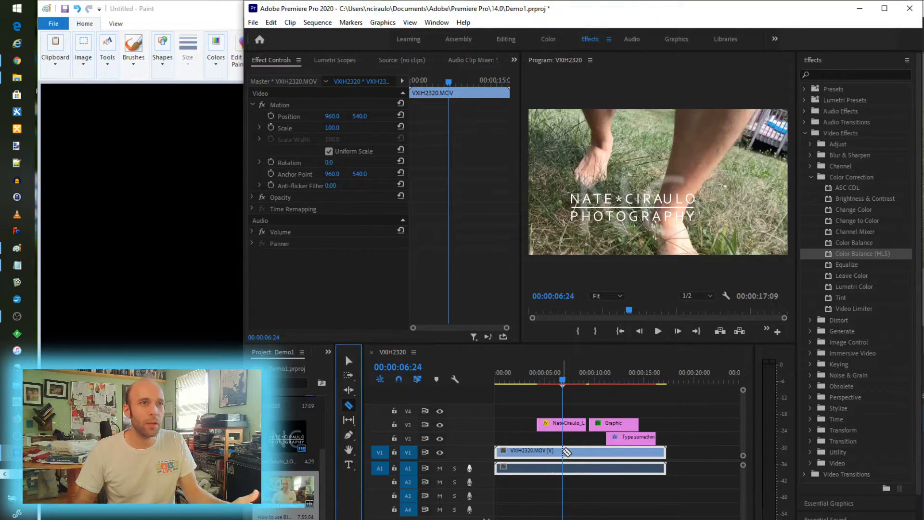
{"action": "left_click", "coordinate": [562, 452]}
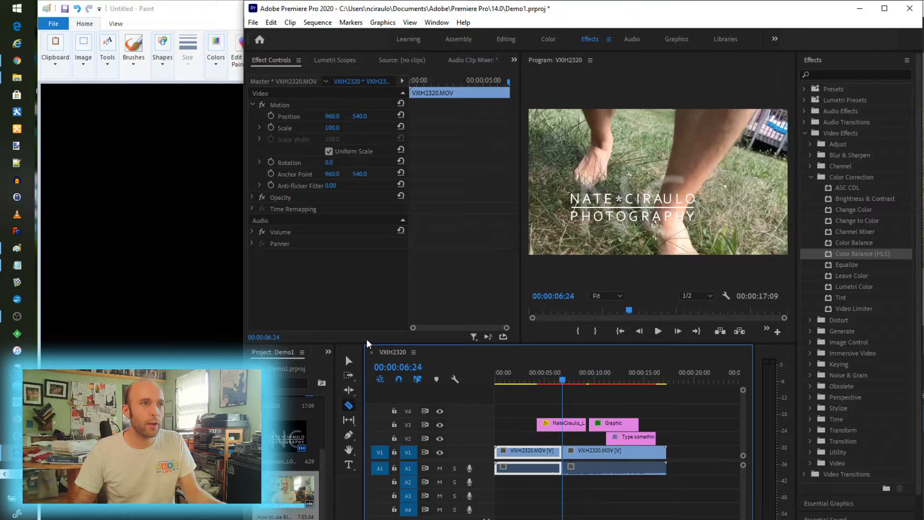
{"action": "left_click", "coordinate": [350, 359]}
{"action": "mouse_move", "coordinate": [563, 453]}
{"action": "left_mouse_down"}
{"action": "mouse_move", "coordinate": [590, 451]}
{"action": "mouse_move", "coordinate": [571, 452]}
{"action": "left_mouse_up"}
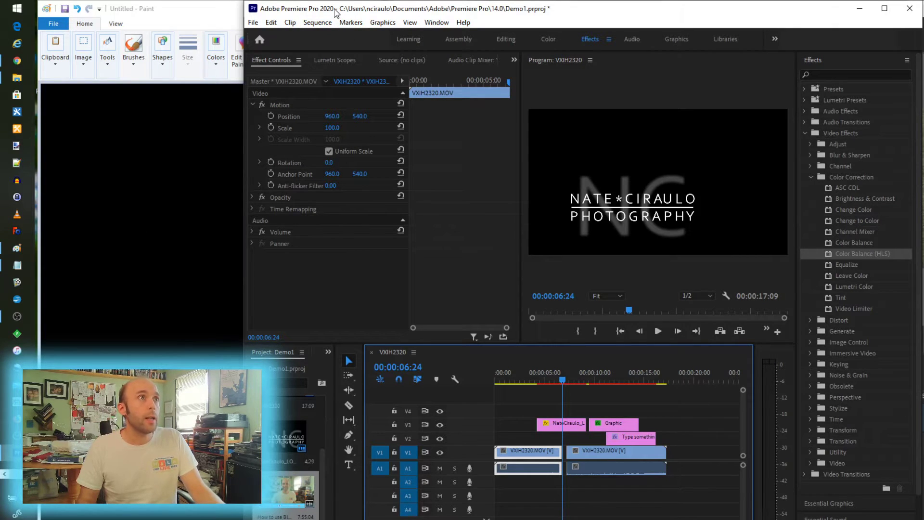
Step: Open File > New to reveal the Project, Production and Team Project entries
{"action": "left_click", "coordinate": [252, 22]}
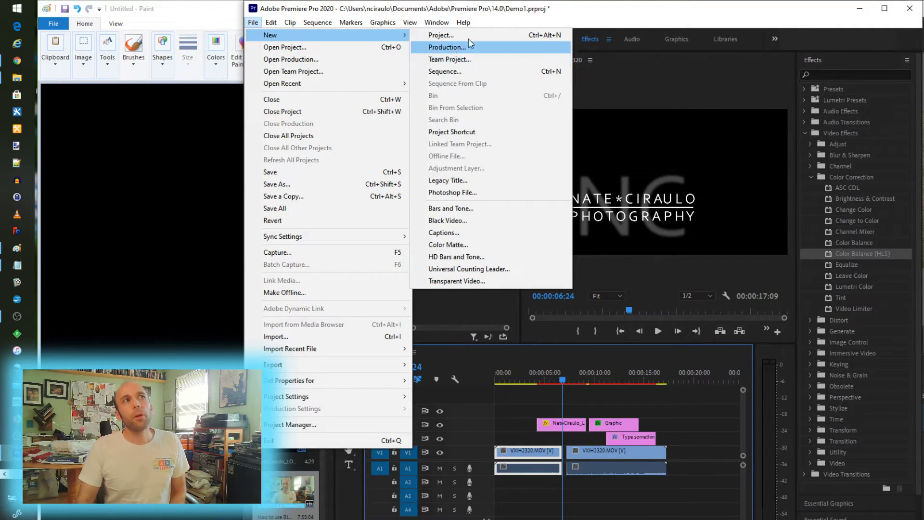
{"action": "left_click", "coordinate": [438, 30]}
{"action": "left_click", "coordinate": [351, 22]}
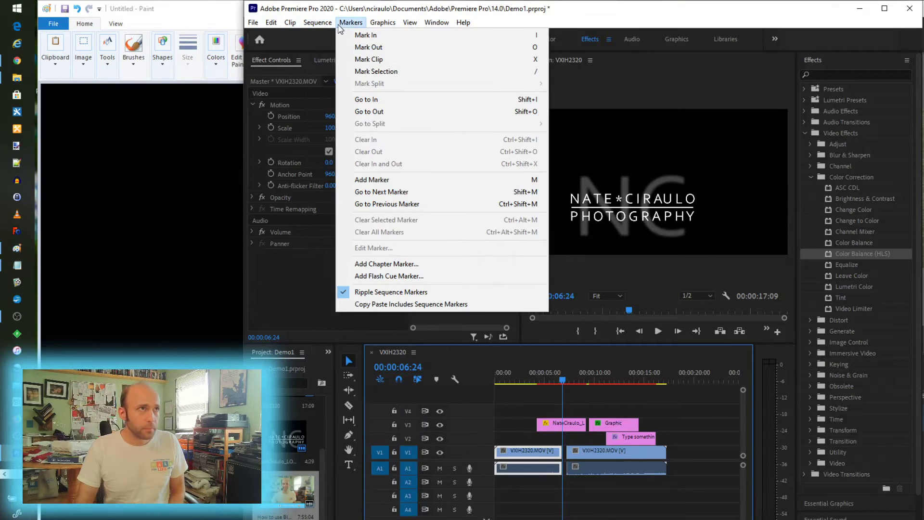
{"action": "mouse_move", "coordinate": [282, 36]}
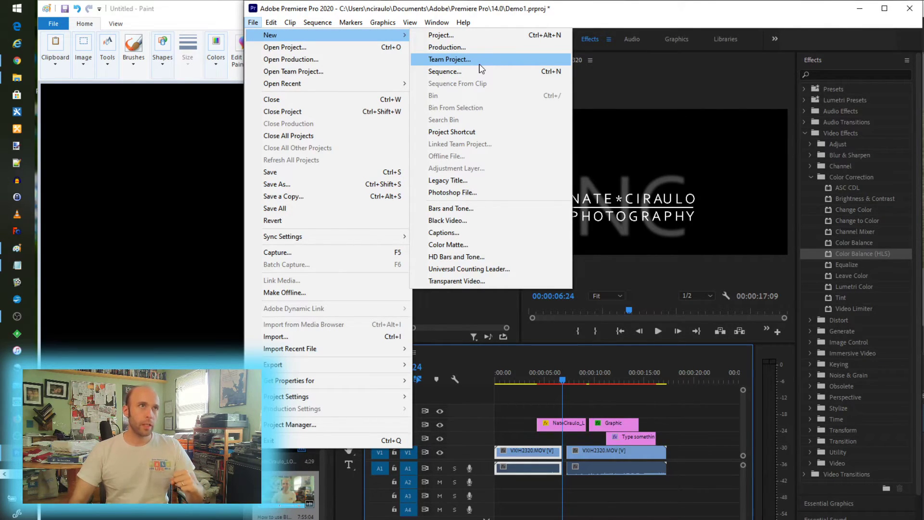
Step: Dismiss the File > New menu
{"action": "left_click", "coordinate": [480, 12]}
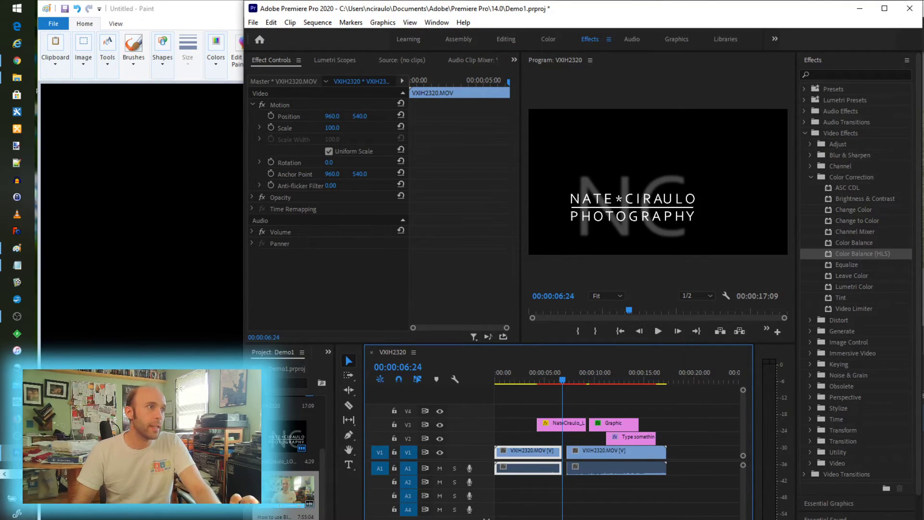
Step: Return to Kdenlive and park the playhead at 00:00:05:22 on the logo-over-grass frame
{"action": "left_click", "coordinate": [17, 26]}
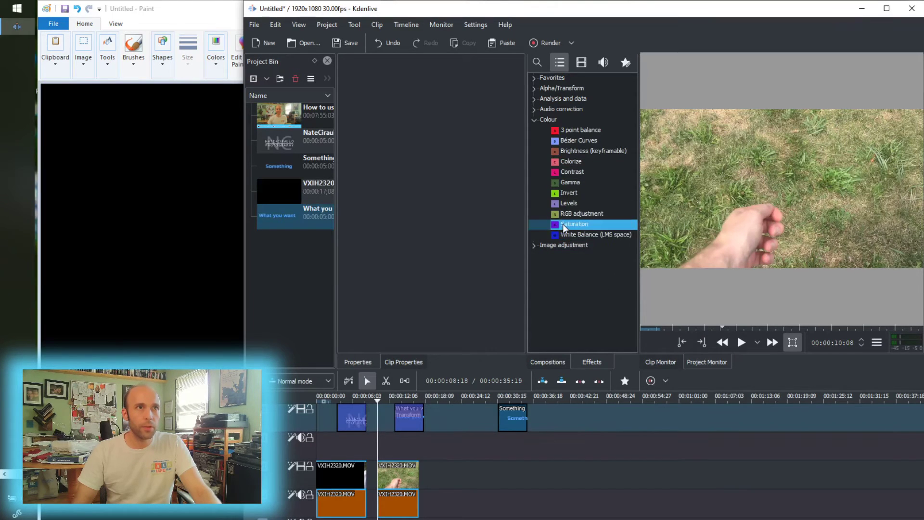
{"action": "left_click", "coordinate": [350, 401]}
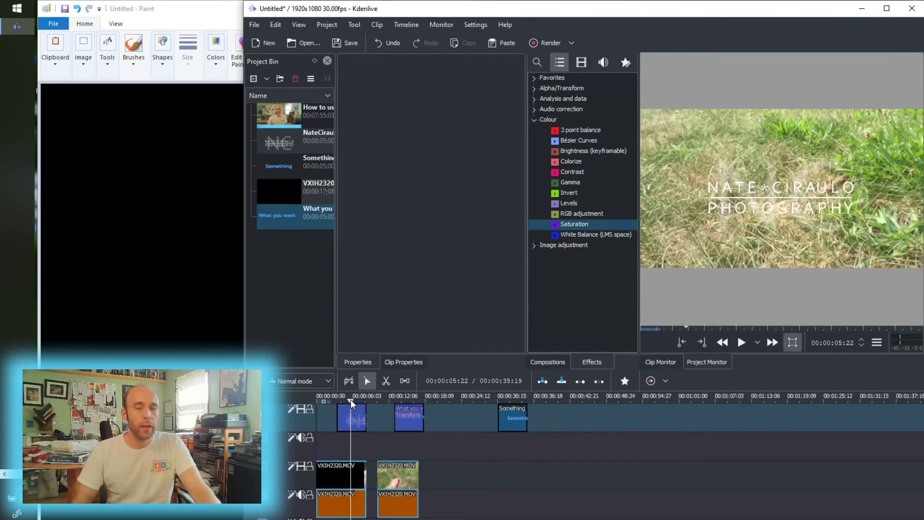